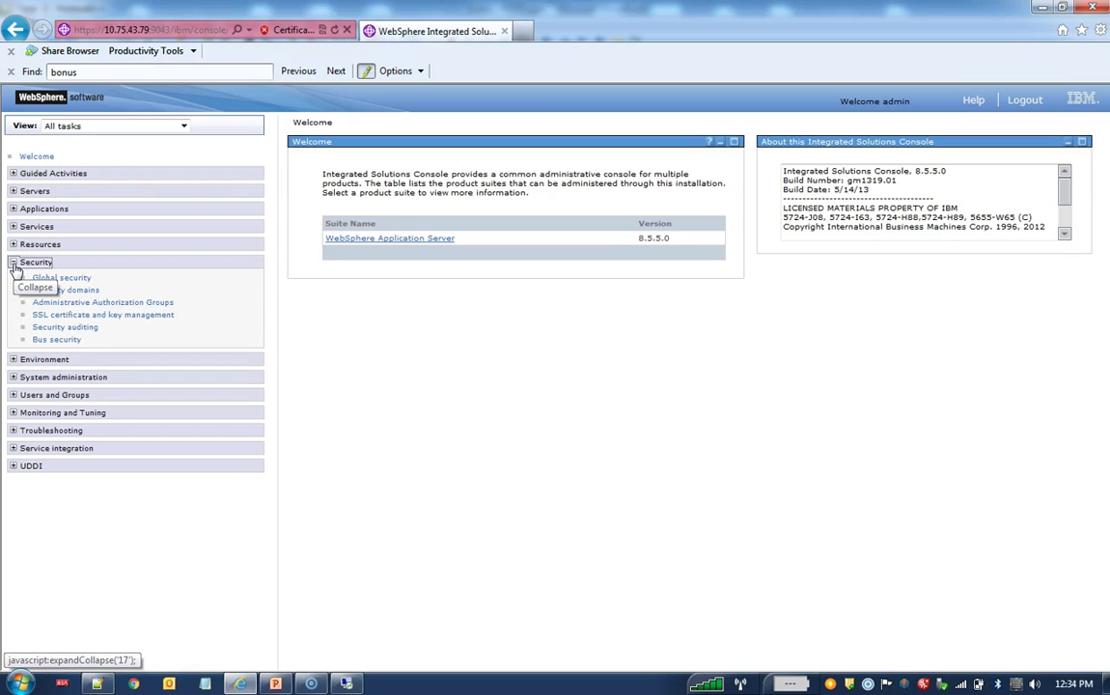
Step: Open the inbound node's Key stores and certificates page under SSL certificate and key management
left_click(95, 316)
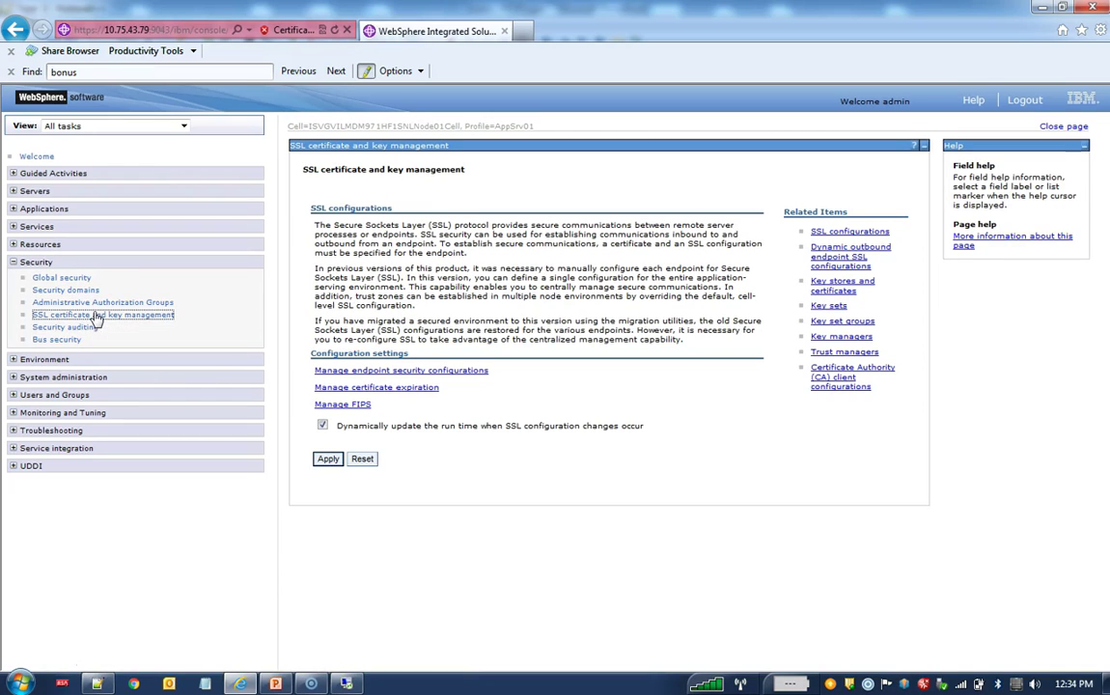
left_click(454, 372)
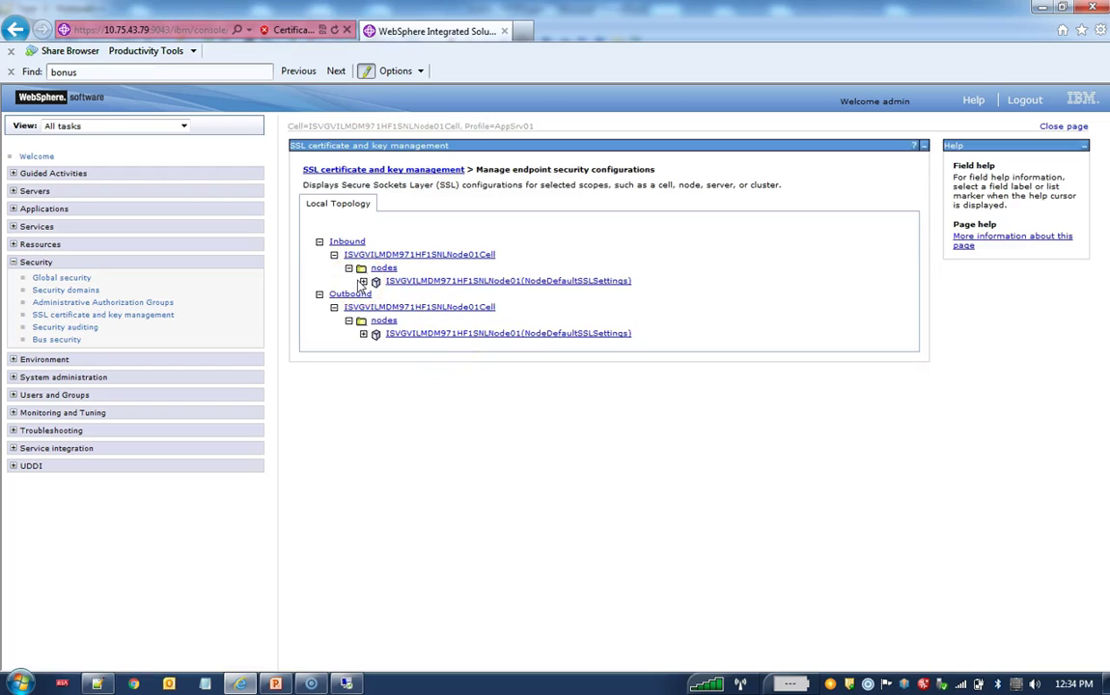
left_click(363, 281)
left_click(464, 282)
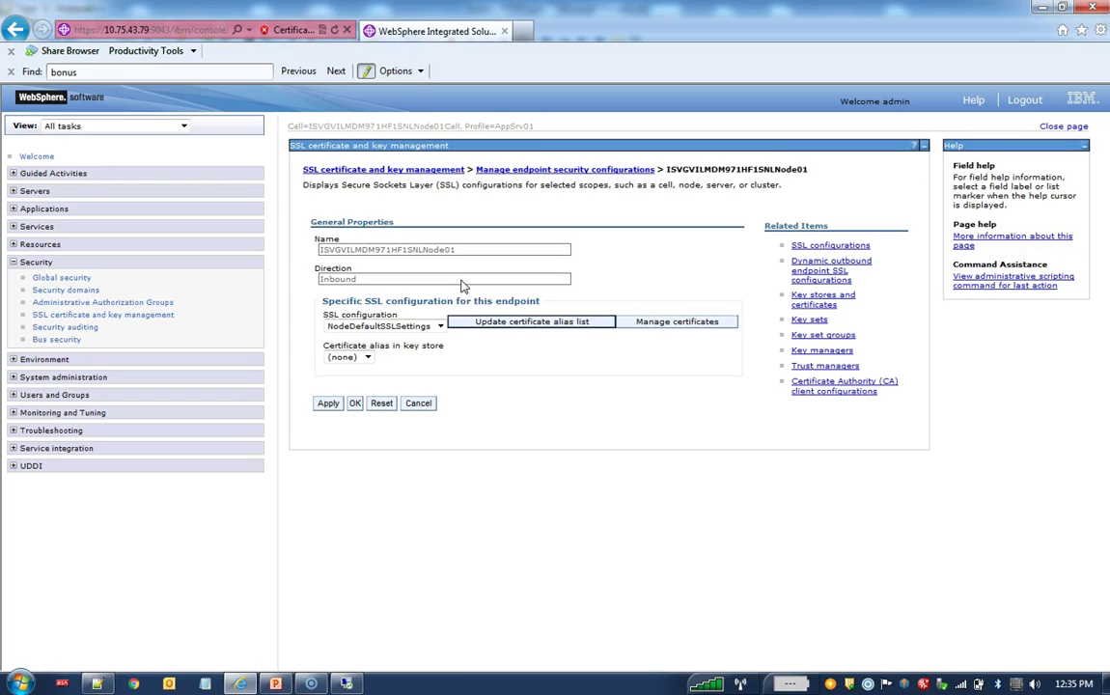
left_click(813, 304)
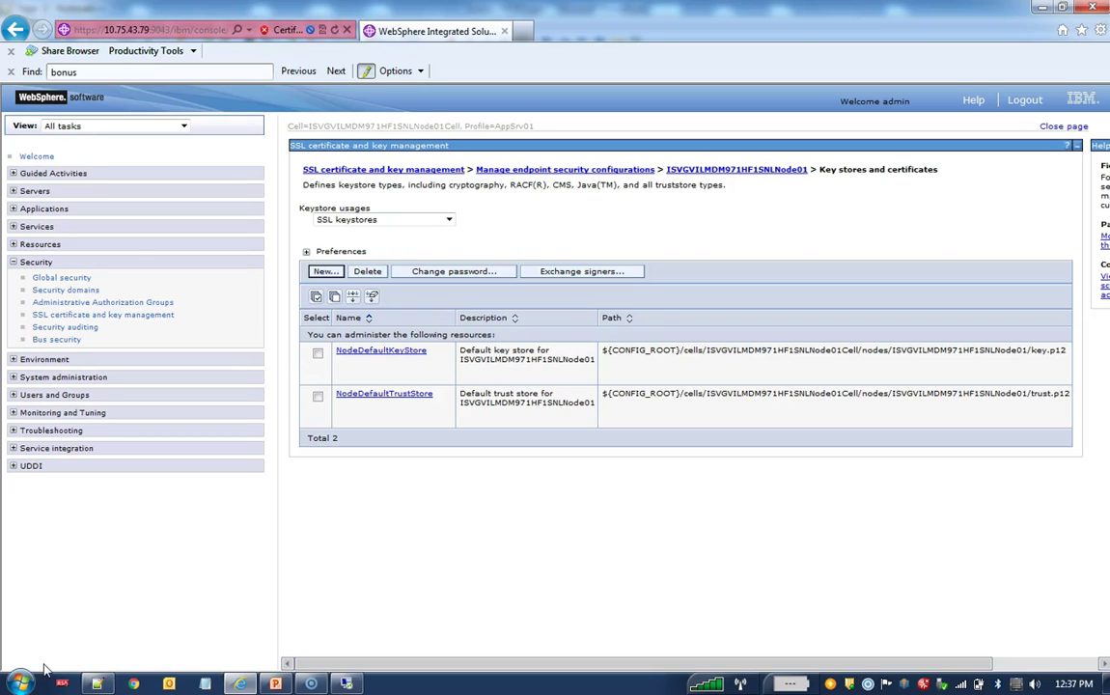
Step: Start a new key store named SiperianKeyStore with path C:/DummyServerKeyFile.jks, copied from the notes
left_click(316, 272)
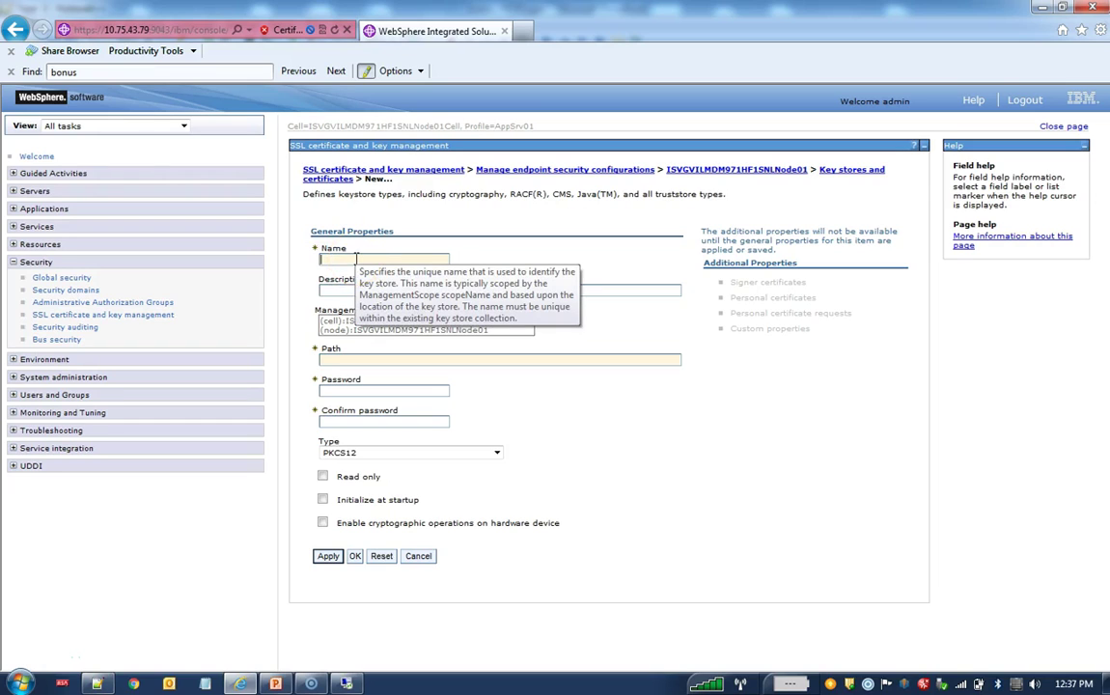
type("Signerian")
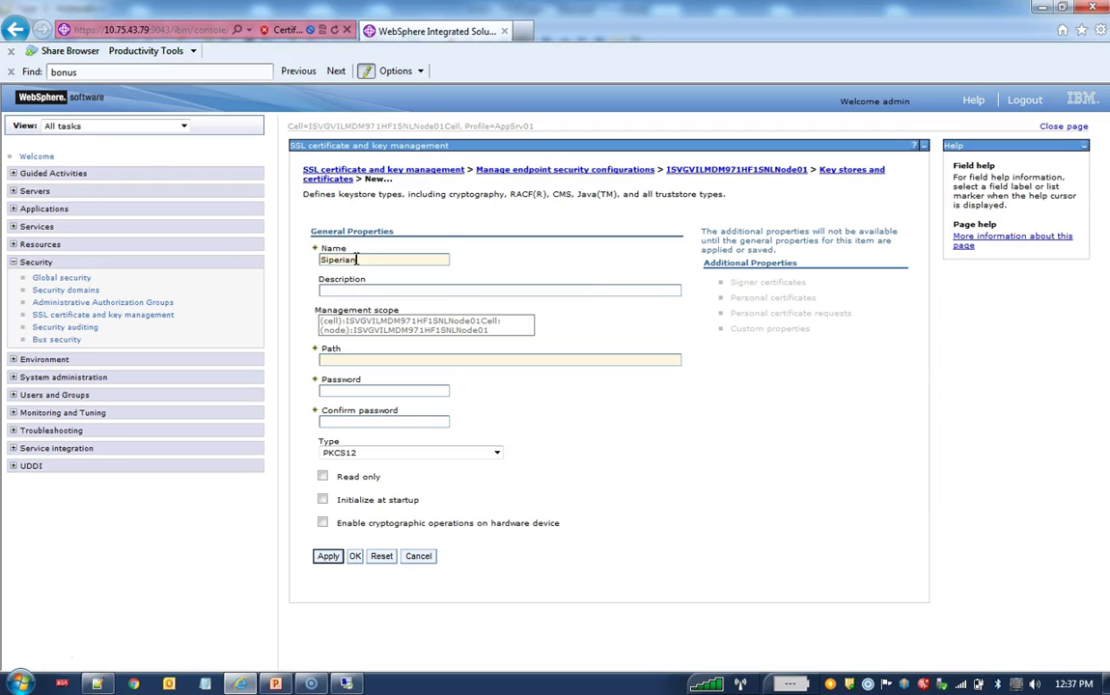
type("KeyStore")
key("alt+Tab")
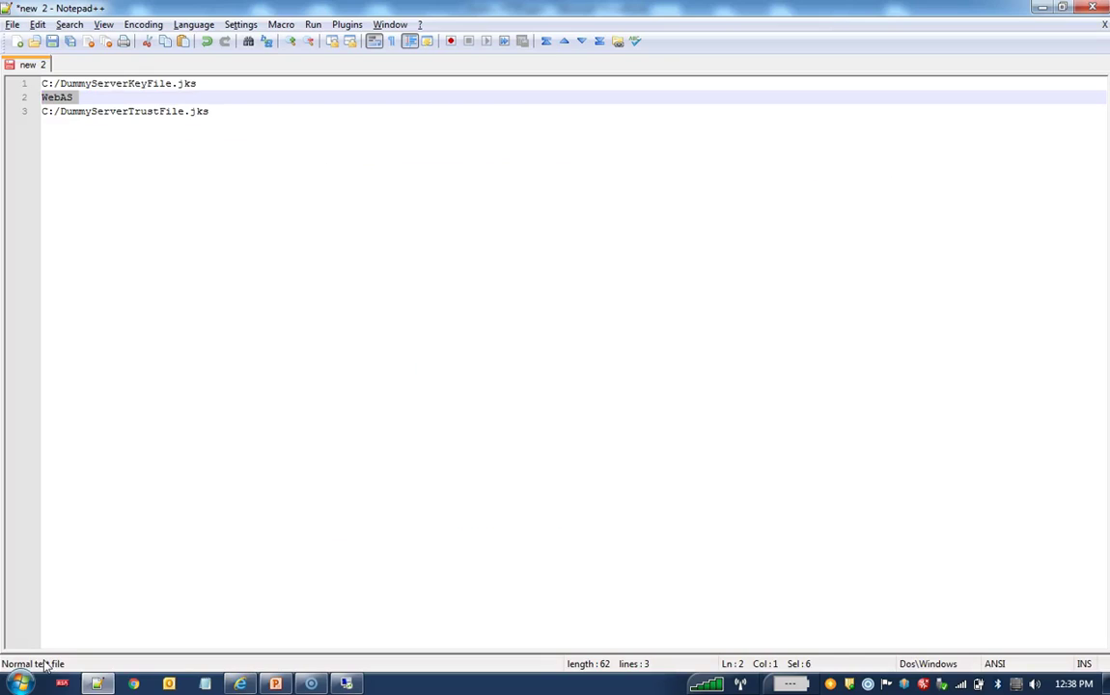
left_click_drag(207, 85, 34, 84)
key("ctrl+c")
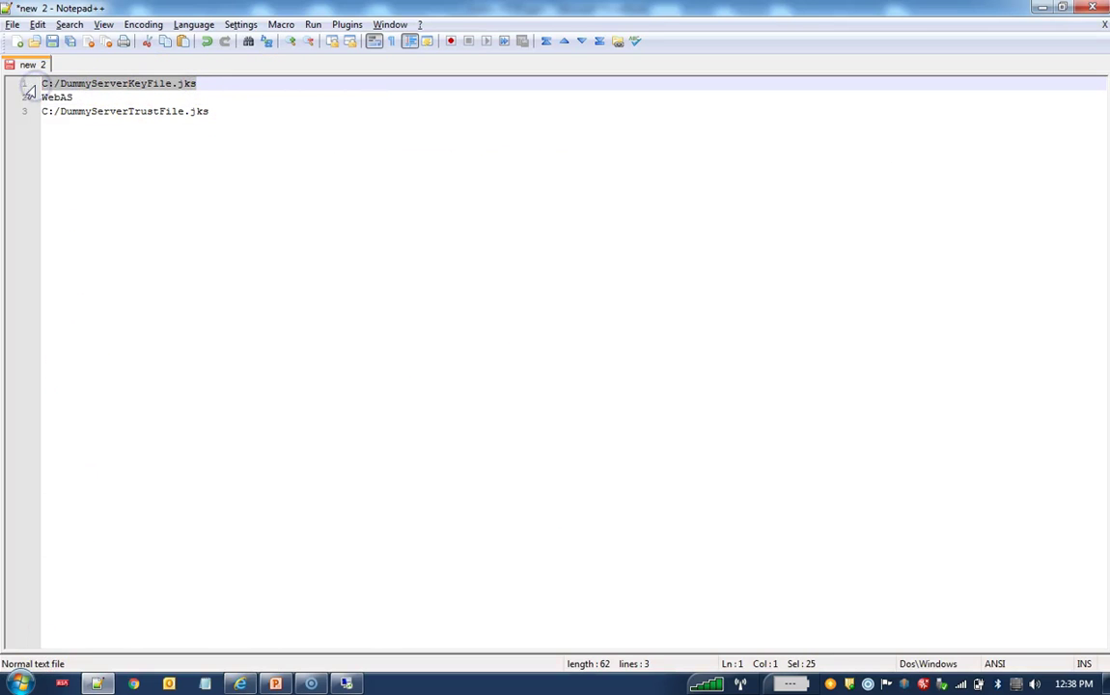
key("alt+Tab")
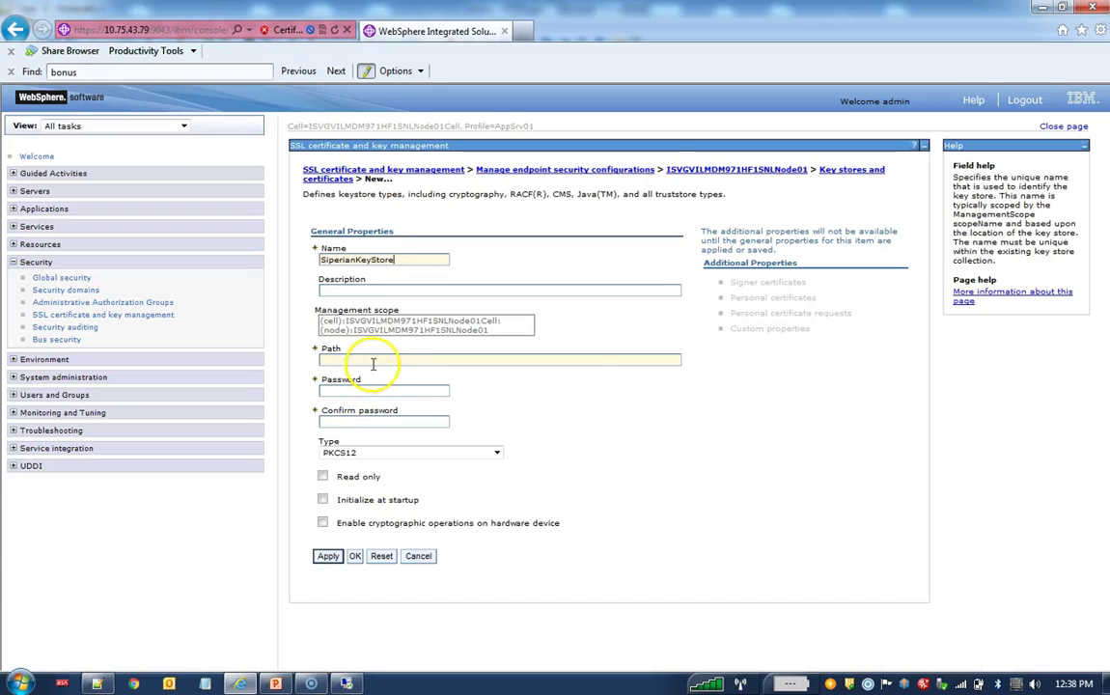
left_click(373, 360)
key("ctrl+v")
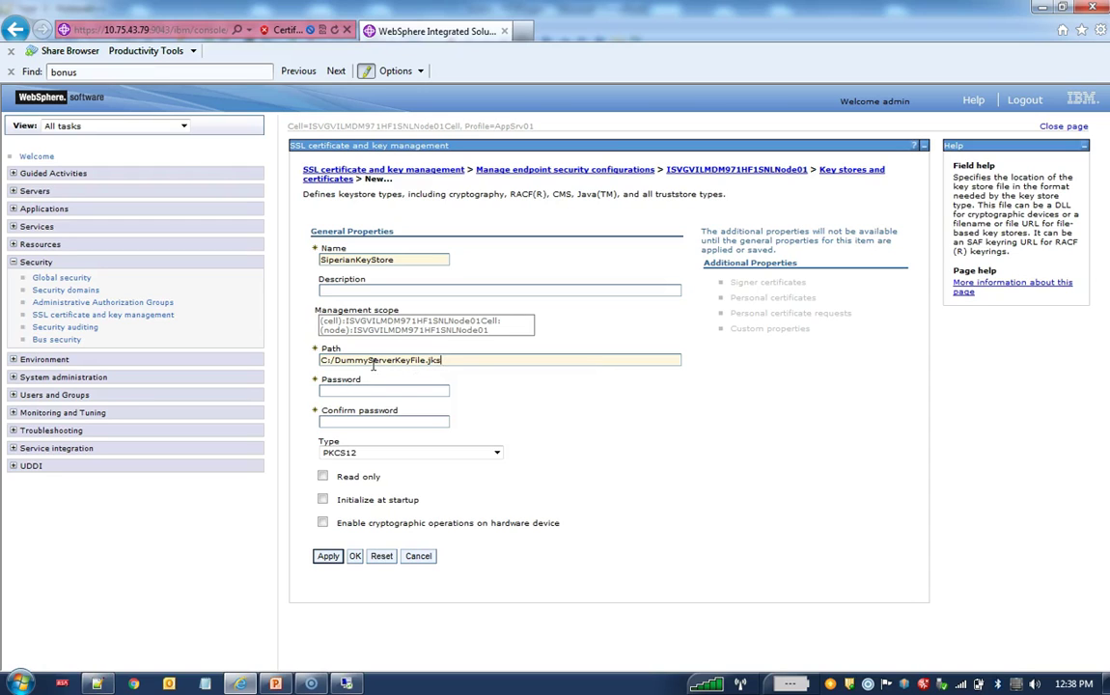
Step: Paste the key store password into both password fields, then apply and save to the master configuration
key("alt+Tab")
left_click(74, 97)
left_click_drag(73, 96, 34, 96)
key("alt+Tab")
left_click(344, 390)
key("ctrl+v")
left_click(334, 423)
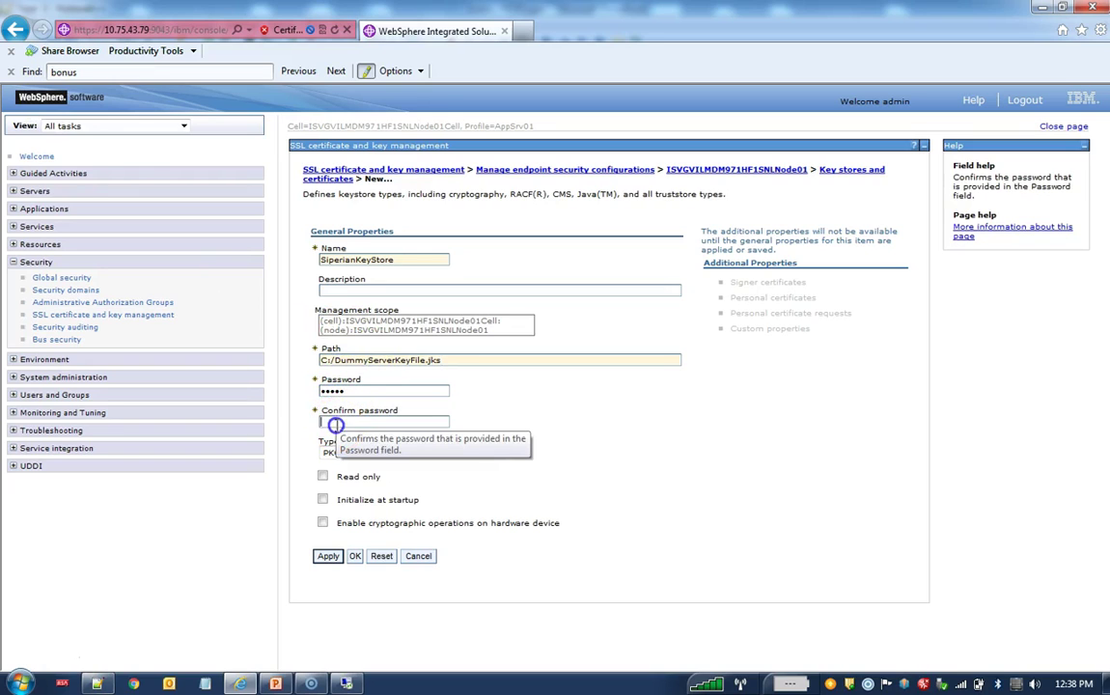
key("ctrl+v")
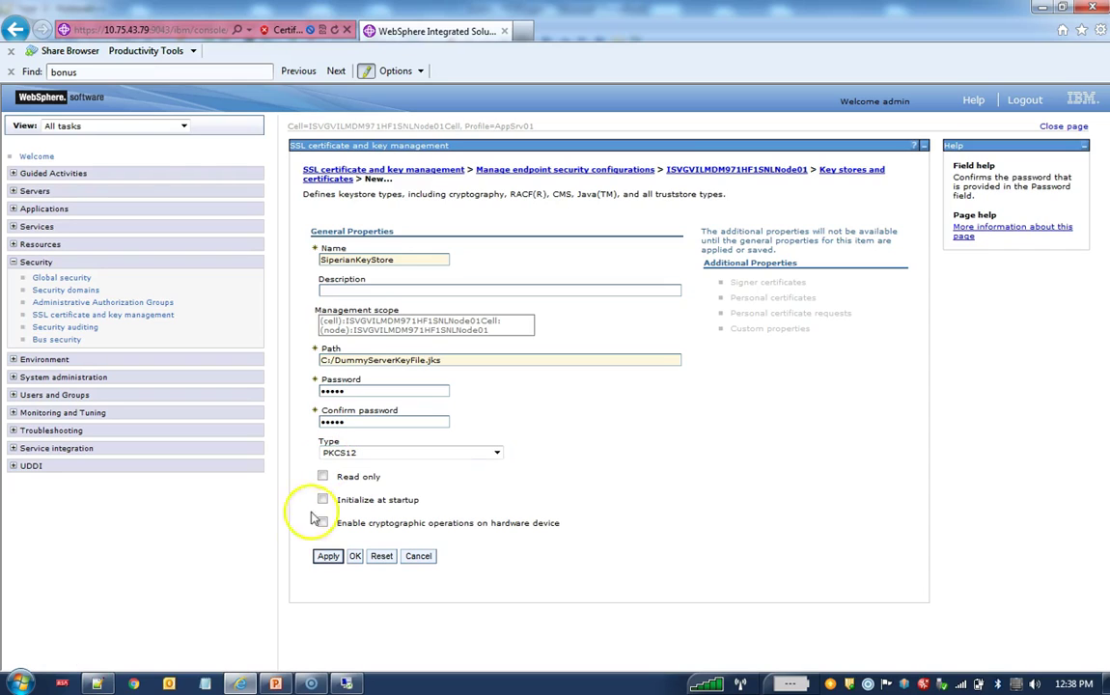
left_click(327, 557)
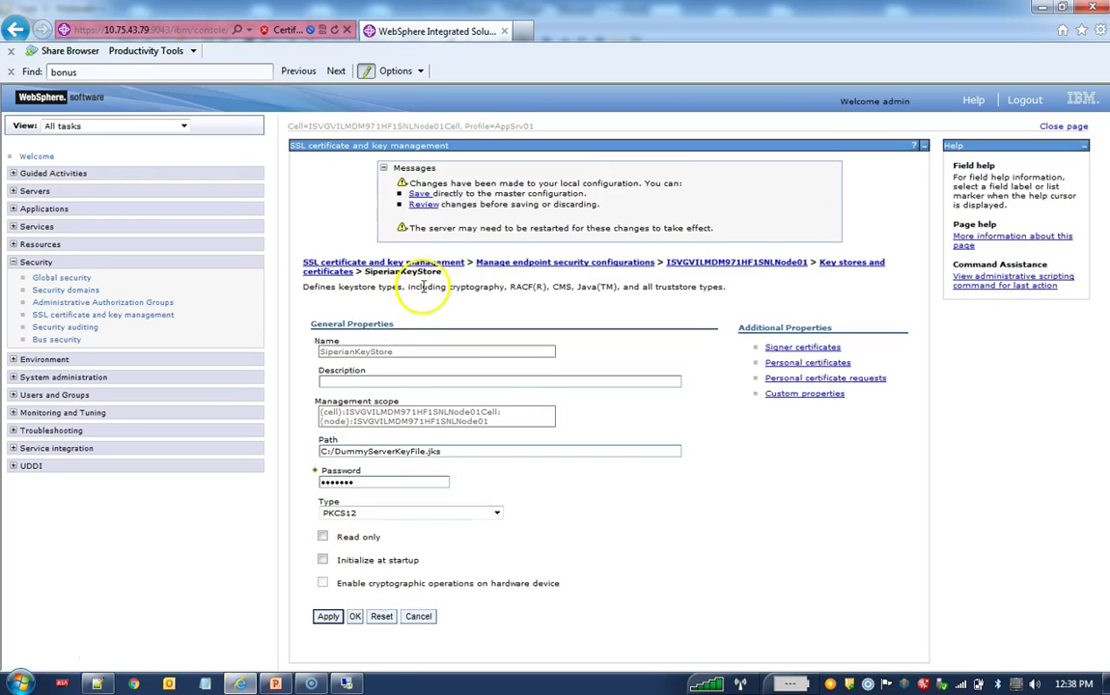
left_click(420, 193)
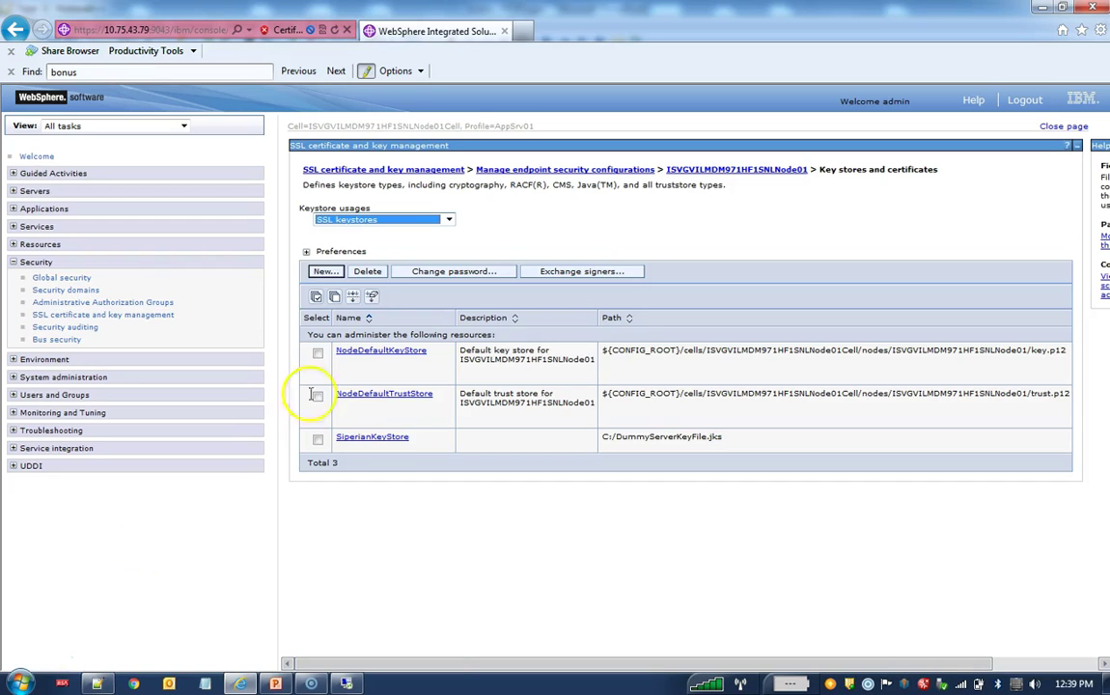
Step: Start a new key store named SiperianTrustKeyStore with path C:/DummyServerTrustFile.jks, copied from the notes
left_click(321, 272)
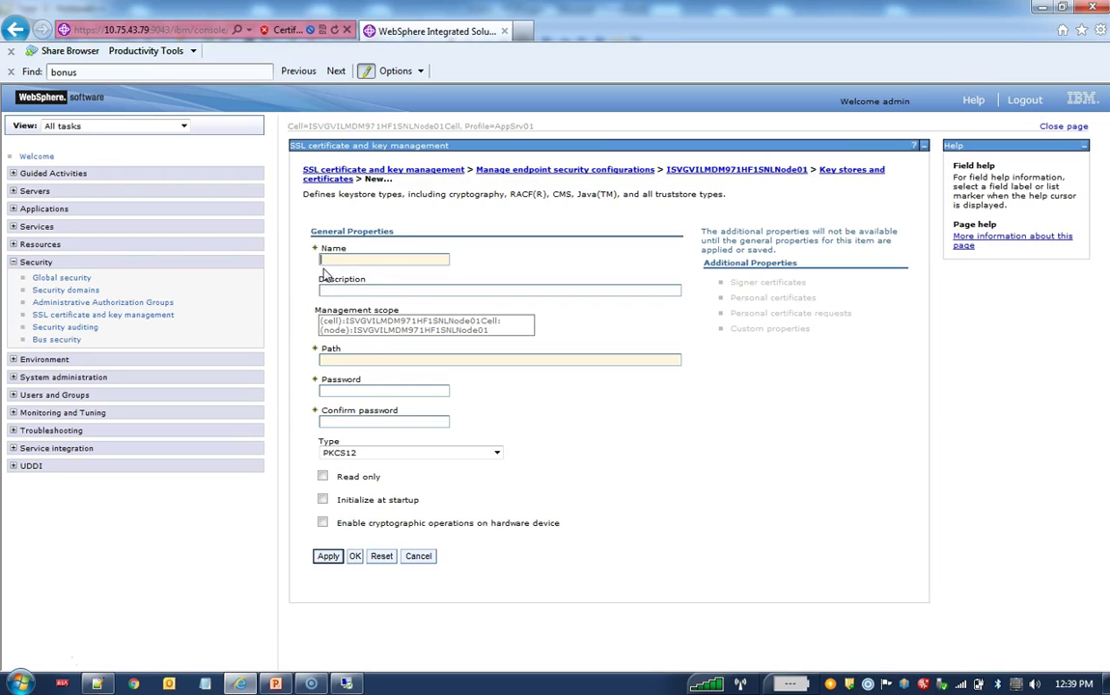
left_click(340, 260)
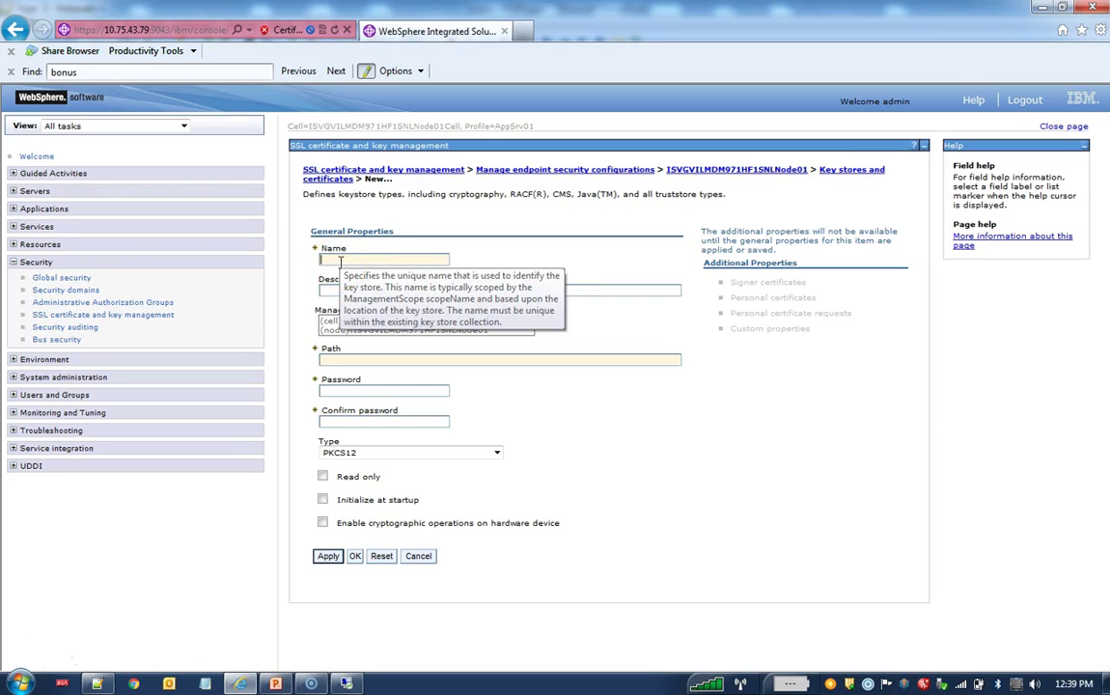
type("Sipeman")
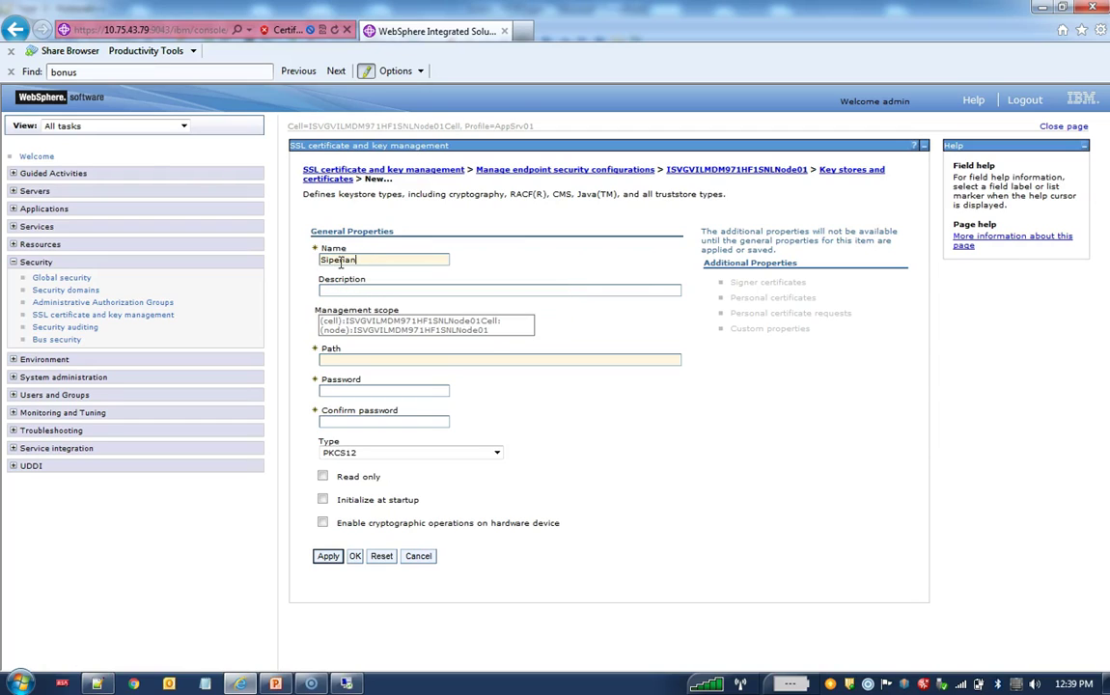
type("TrustKeyStore")
key("alt+Tab")
left_click(210, 113)
left_click_drag(212, 117, 43, 112)
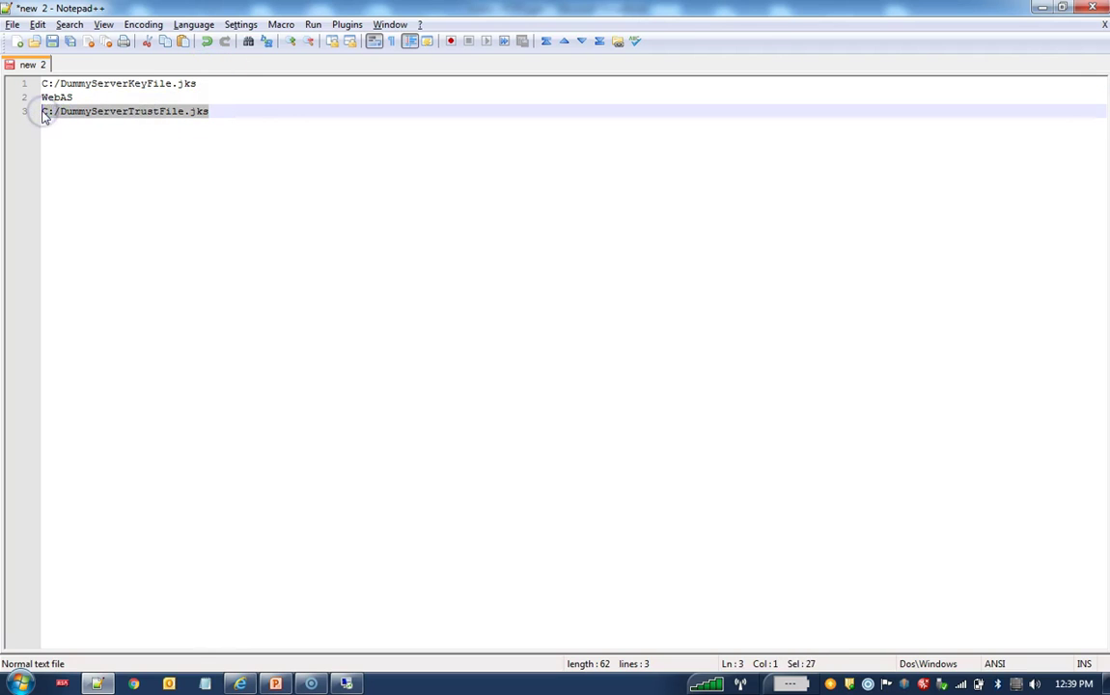
key("alt+Tab")
left_click(326, 360)
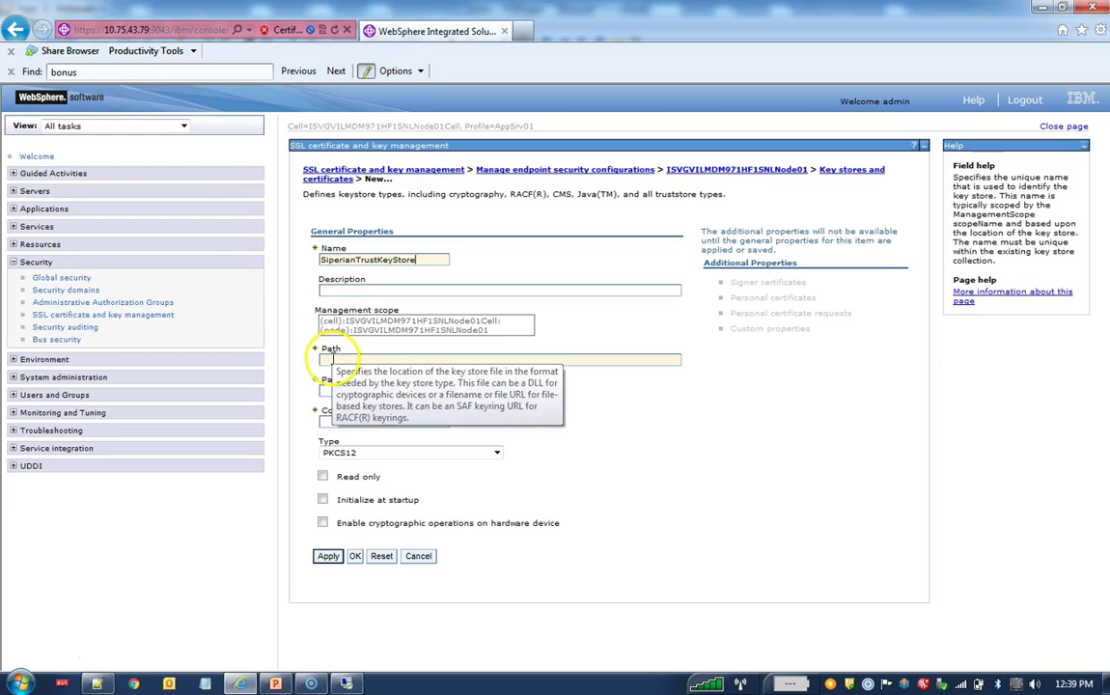
type("C:\\DummyServerTrustFile.jks")
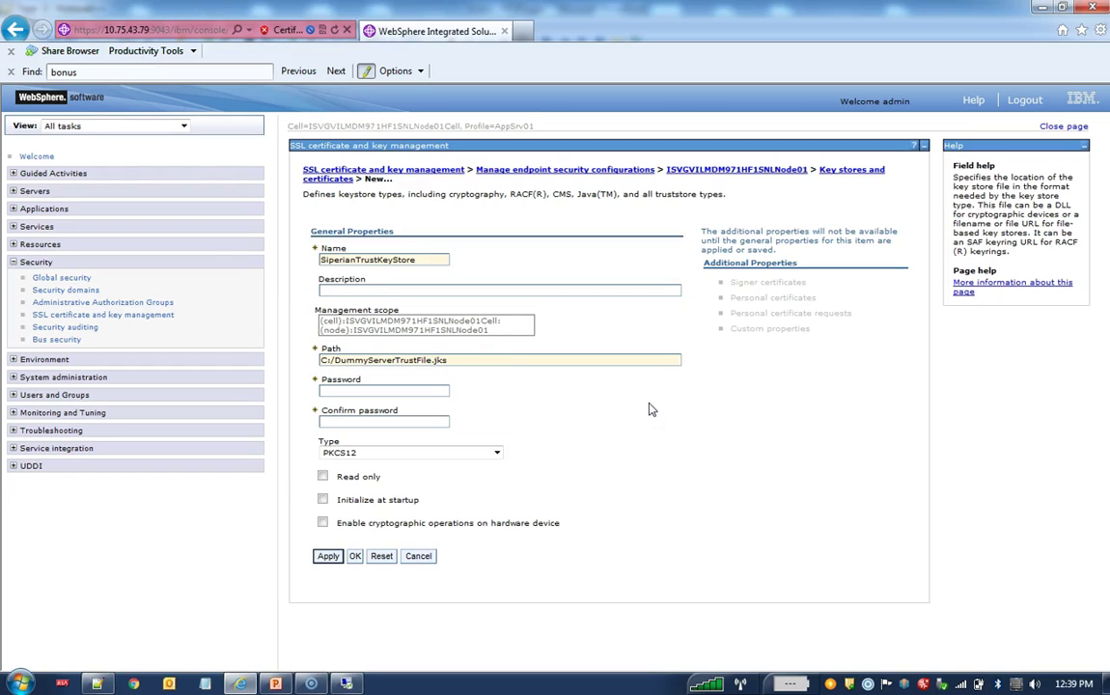
Step: Paste the key store password into both password fields, then apply and save to the master configuration
key("alt+Tab")
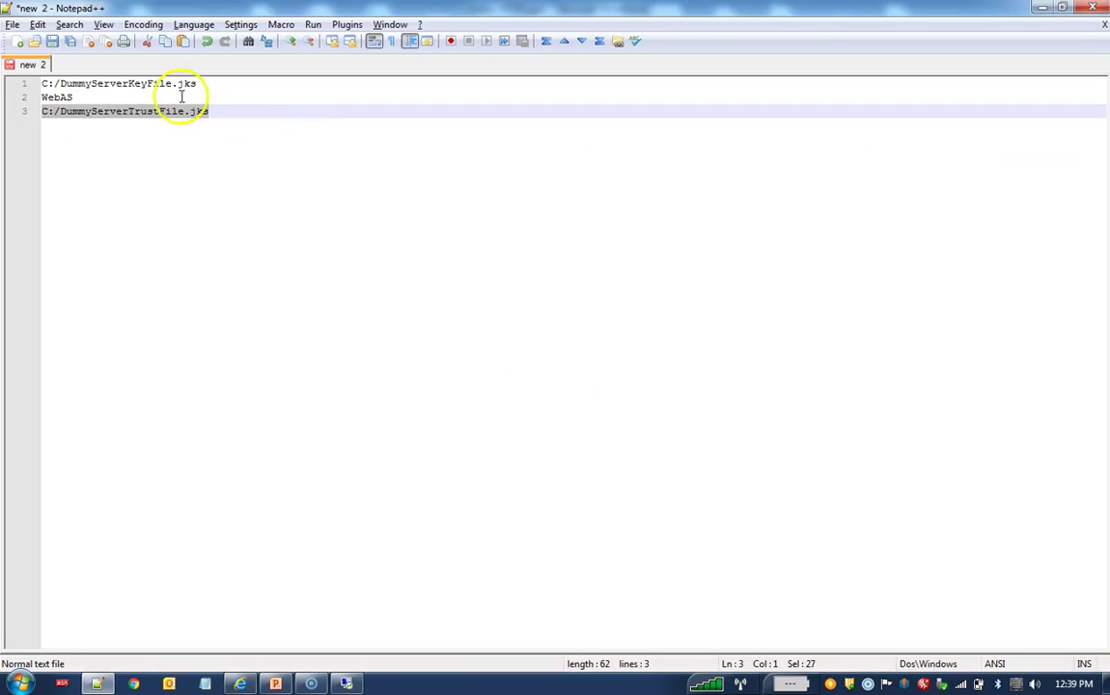
left_click_drag(85, 94, 39, 96)
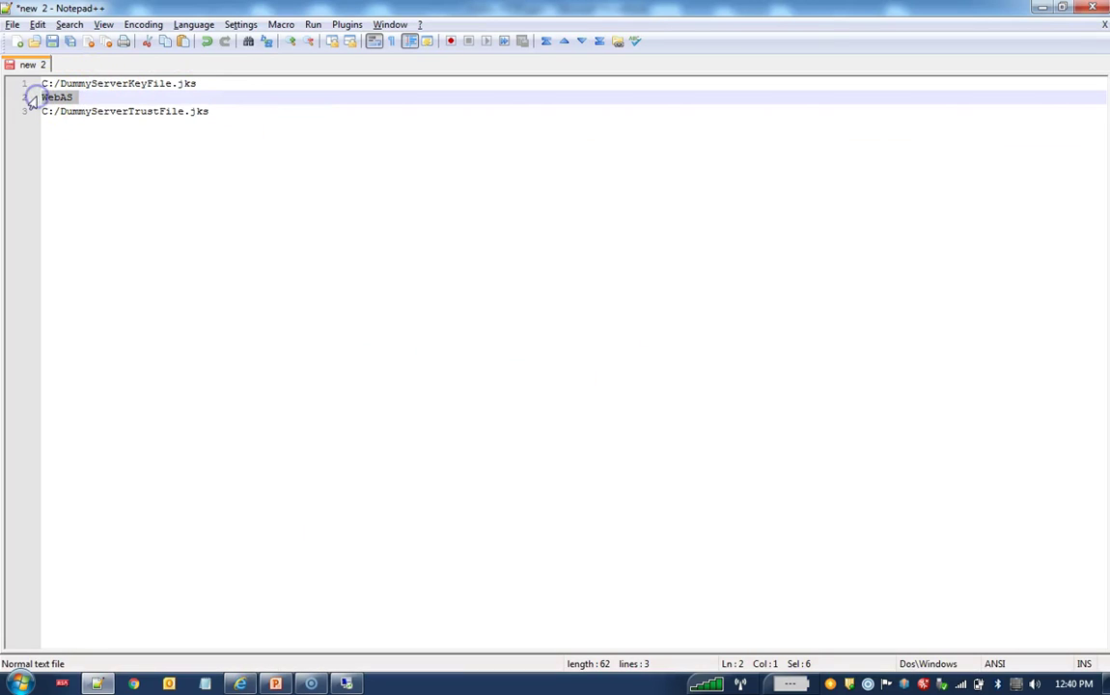
key("alt+Tab")
left_click(327, 390)
key("ctrl+v")
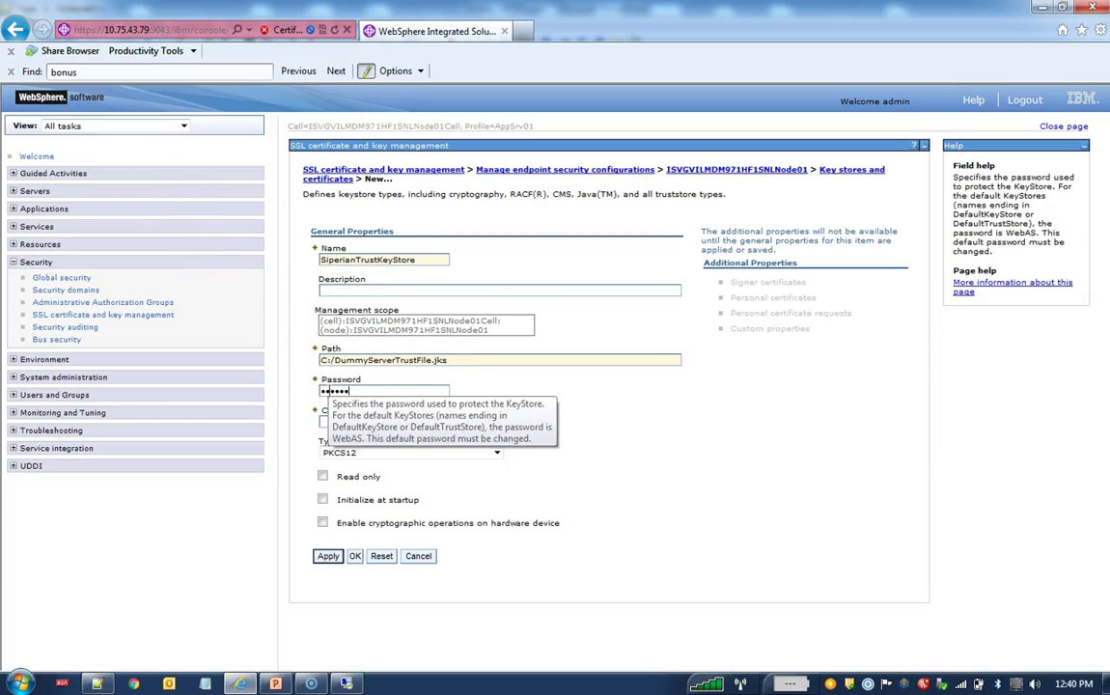
left_click(324, 422)
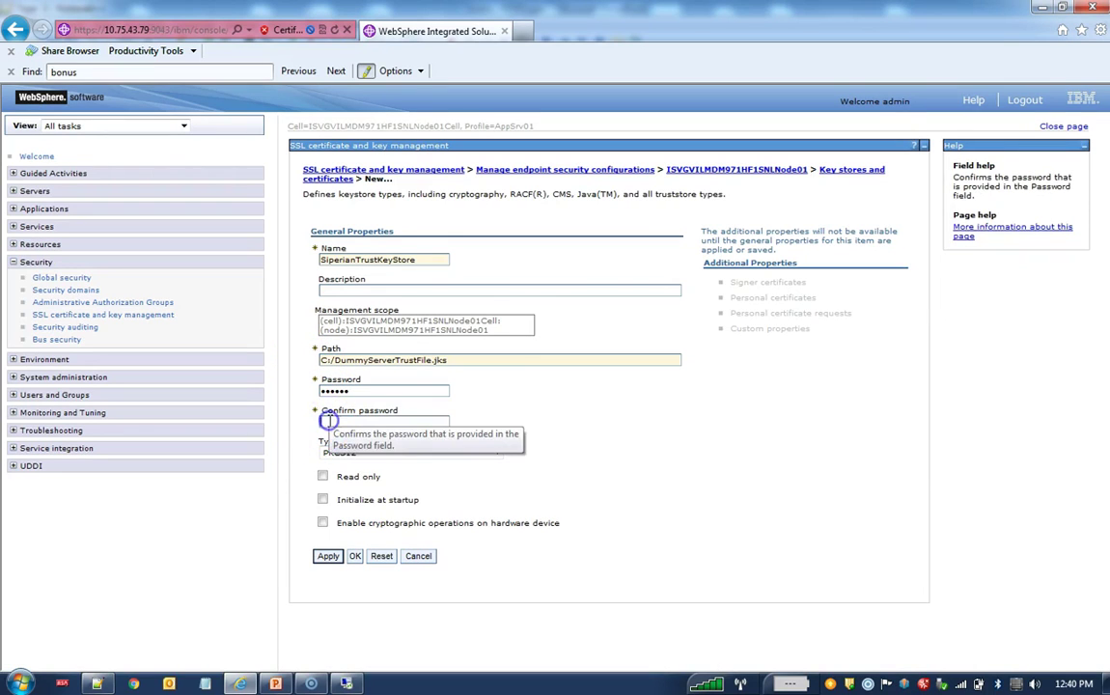
key("ctrl+v")
left_click(327, 557)
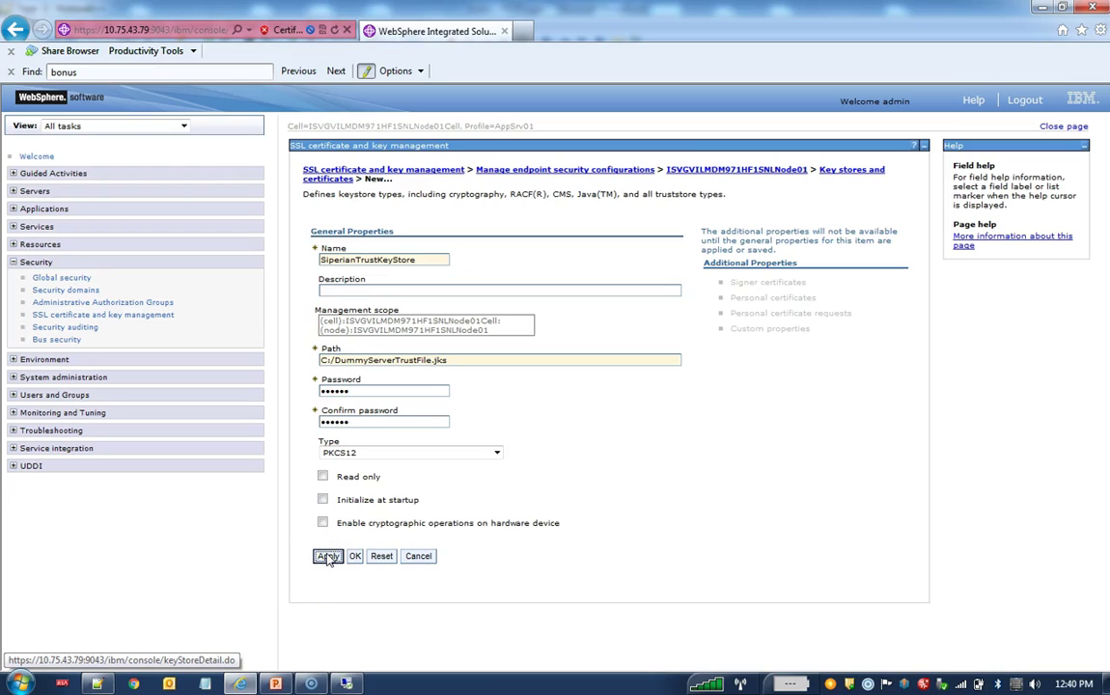
left_click(421, 195)
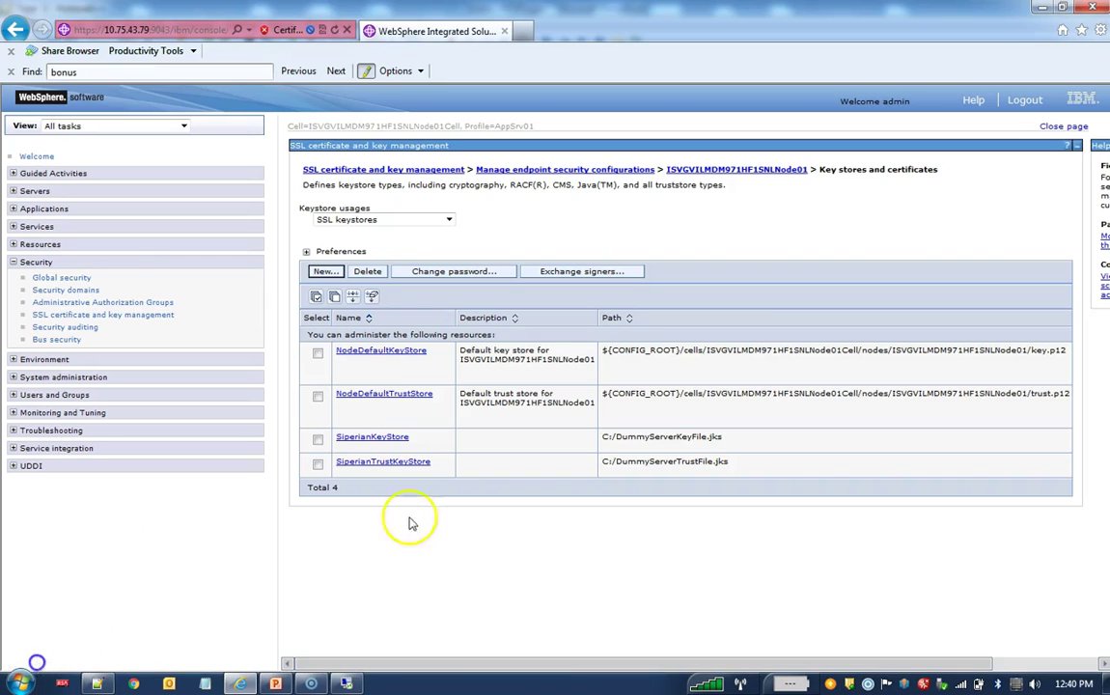
Step: Begin a new self-signed personal certificate in the SiperianKeyStore key store
left_click(377, 436)
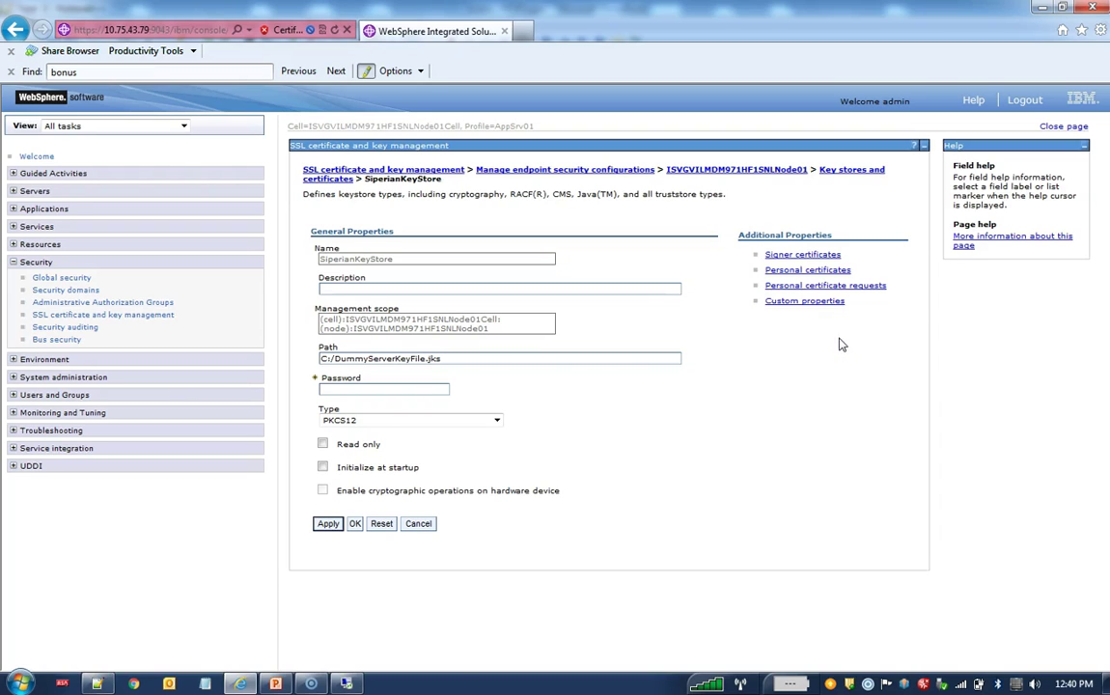
left_click(801, 272)
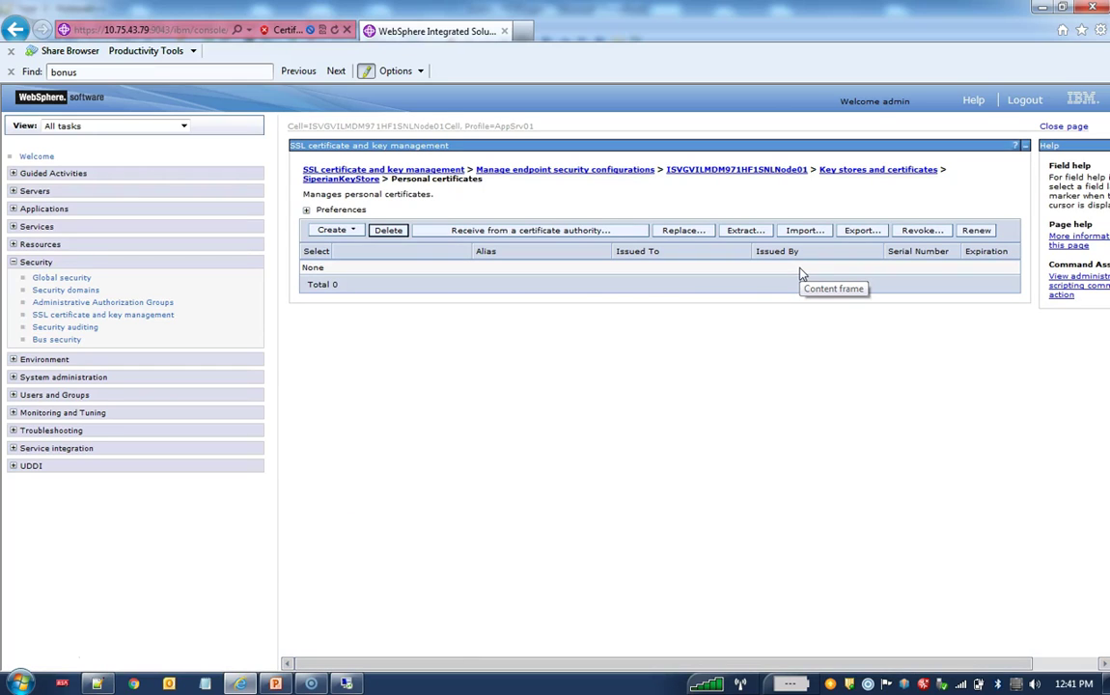
left_click(355, 231)
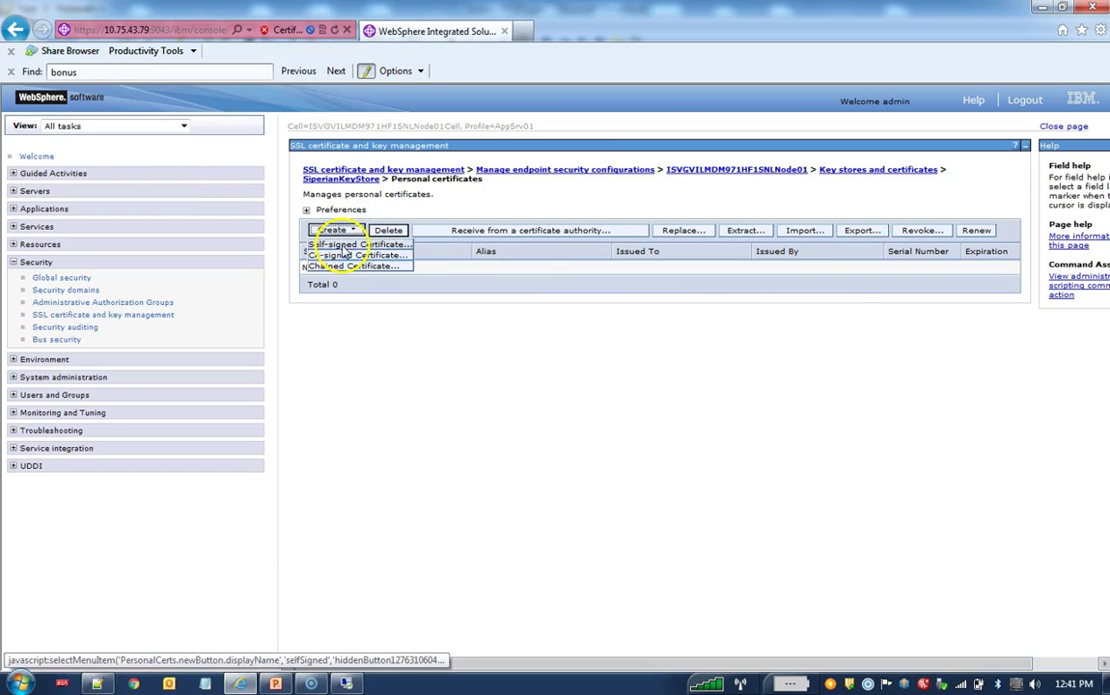
left_click(343, 247)
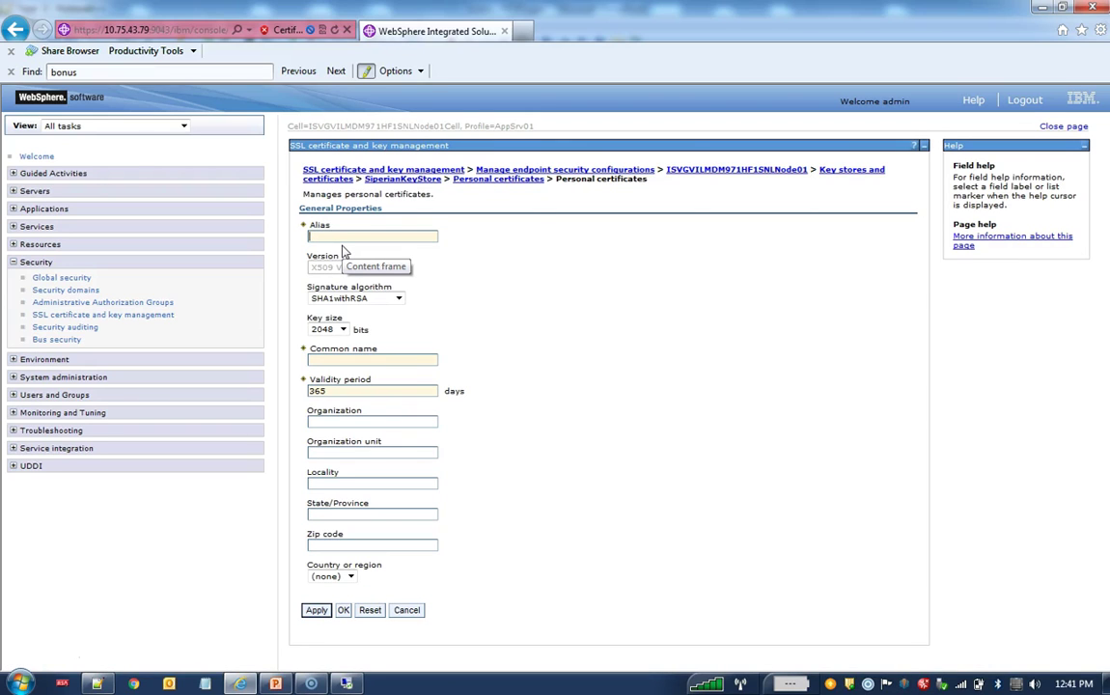
Step: Give the certificate alias dummy and country IN, then submit it
left_click(365, 222)
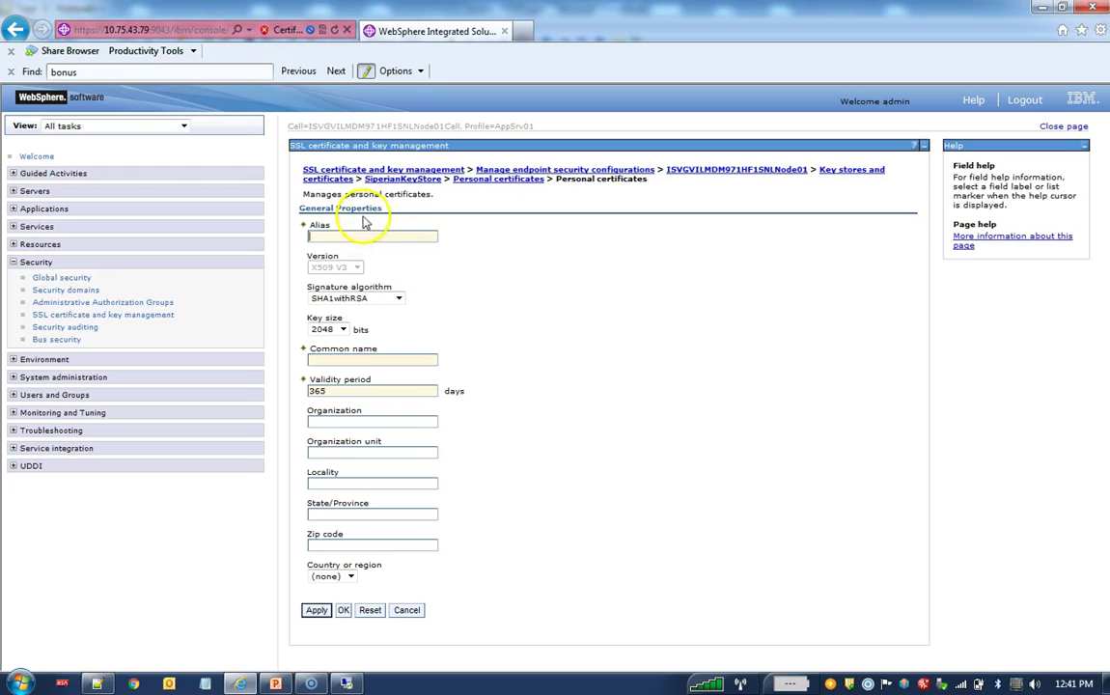
type("dummy")
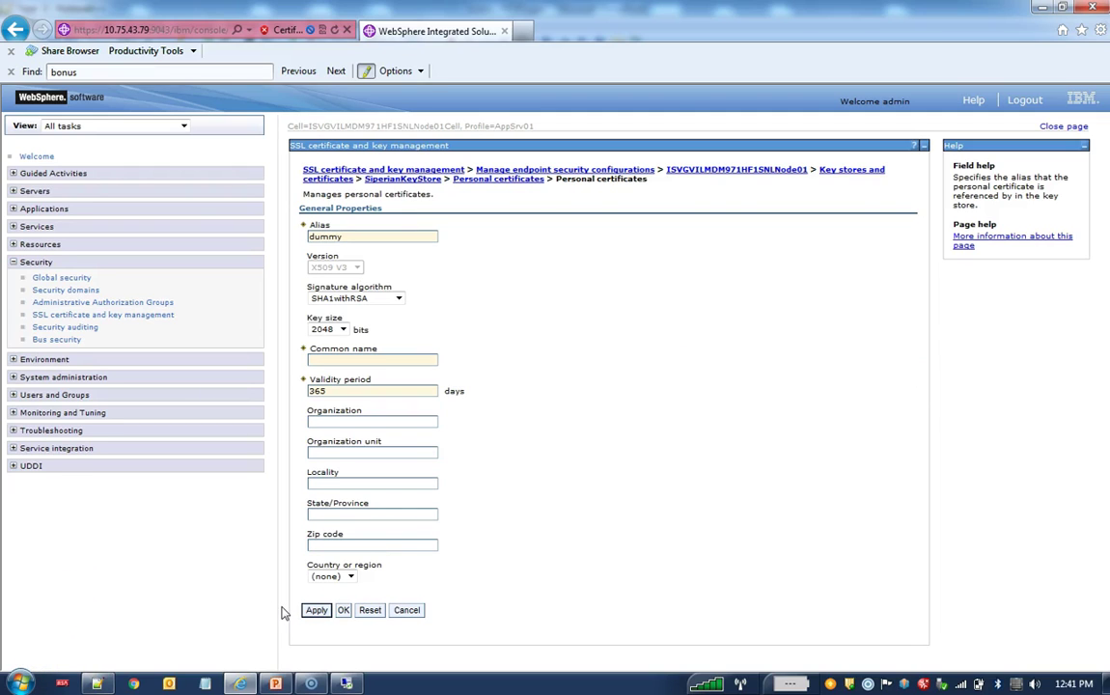
left_click(351, 576)
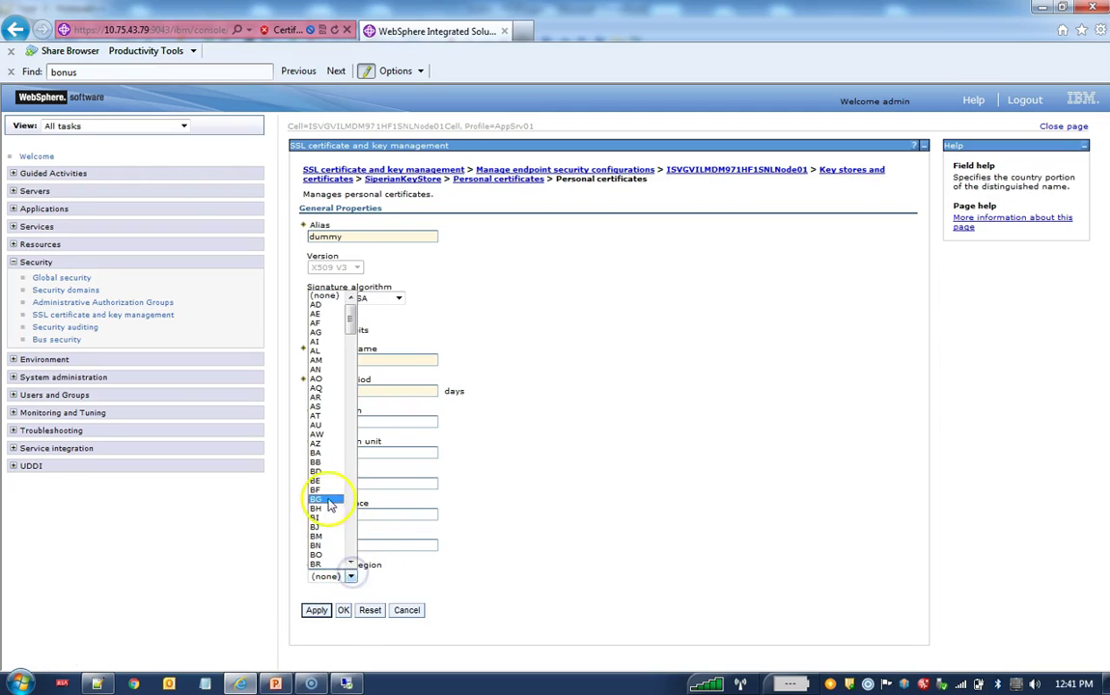
type("id")
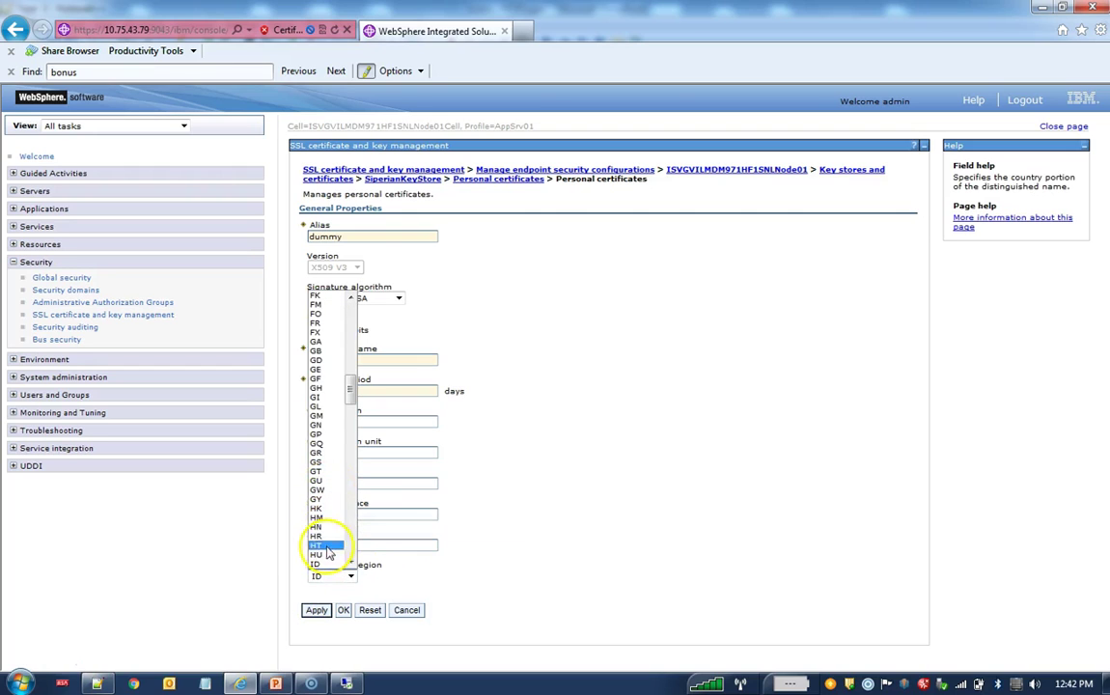
left_click(350, 563)
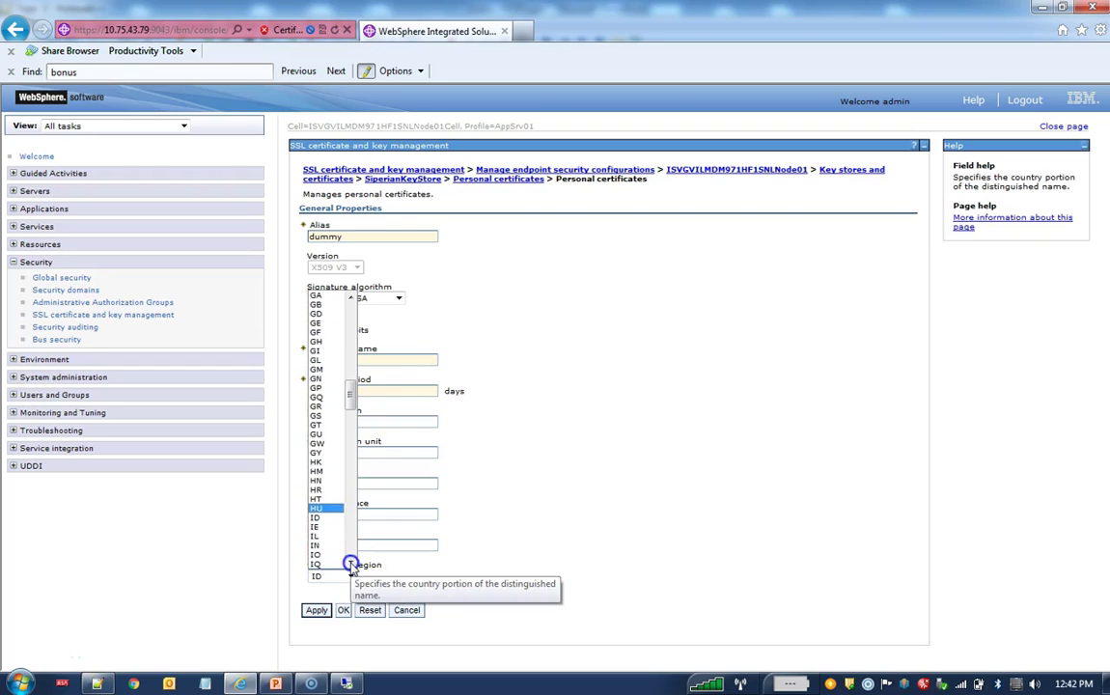
left_click(314, 543)
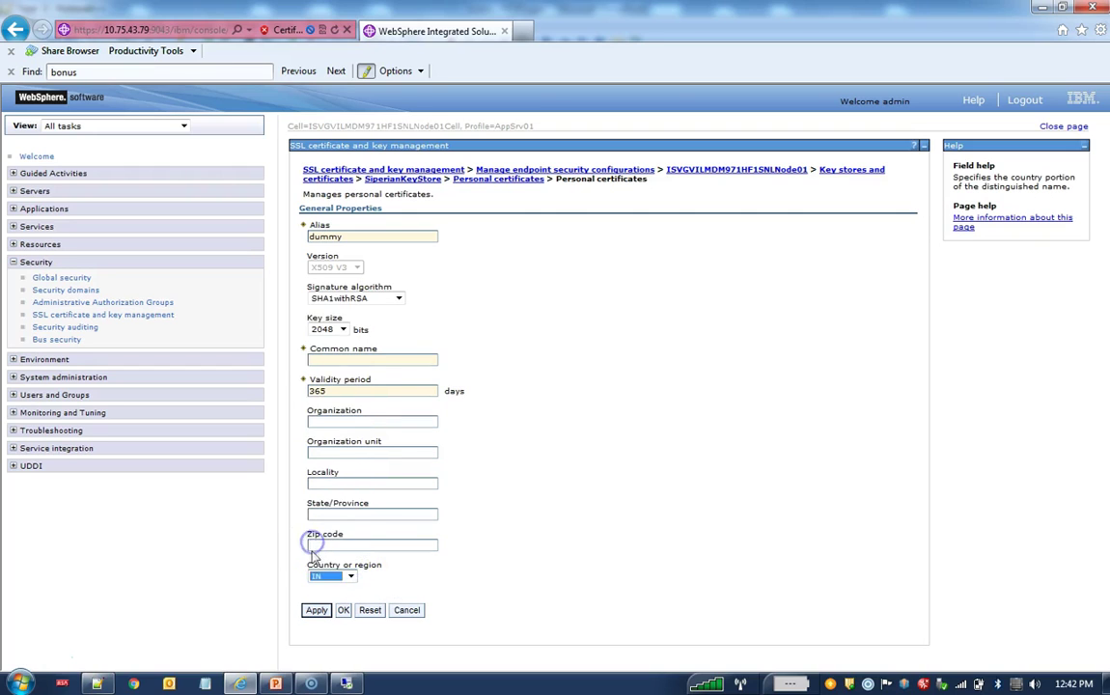
left_click(316, 611)
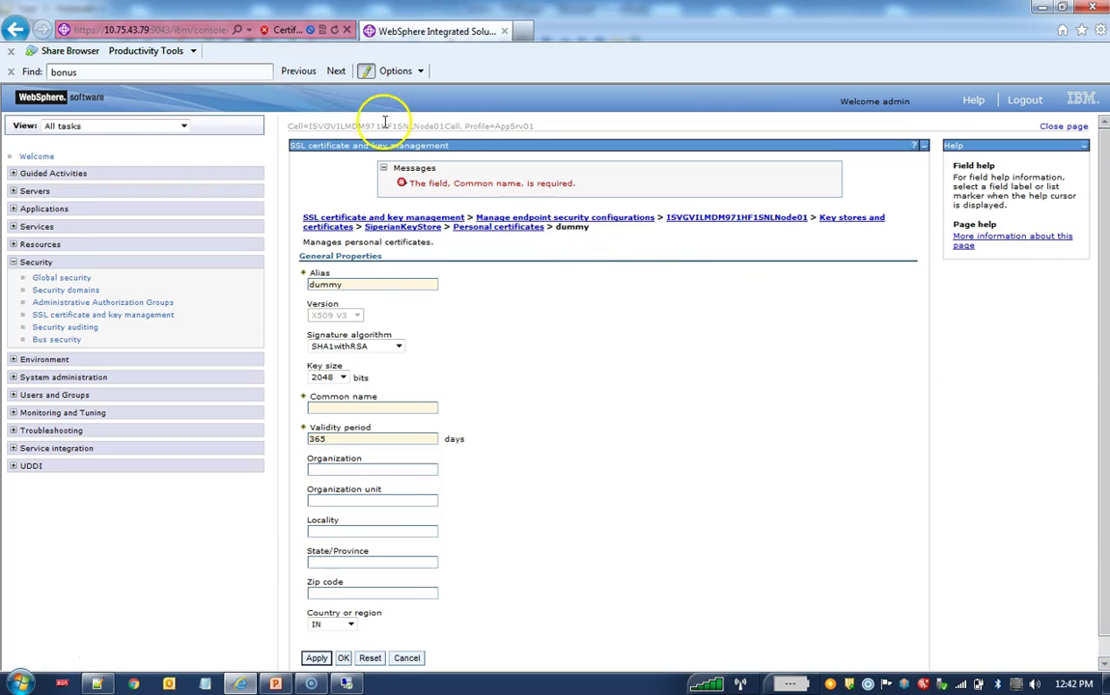
Step: Enter dummy as the common name and create the certificate
left_click(319, 407)
type("dum")
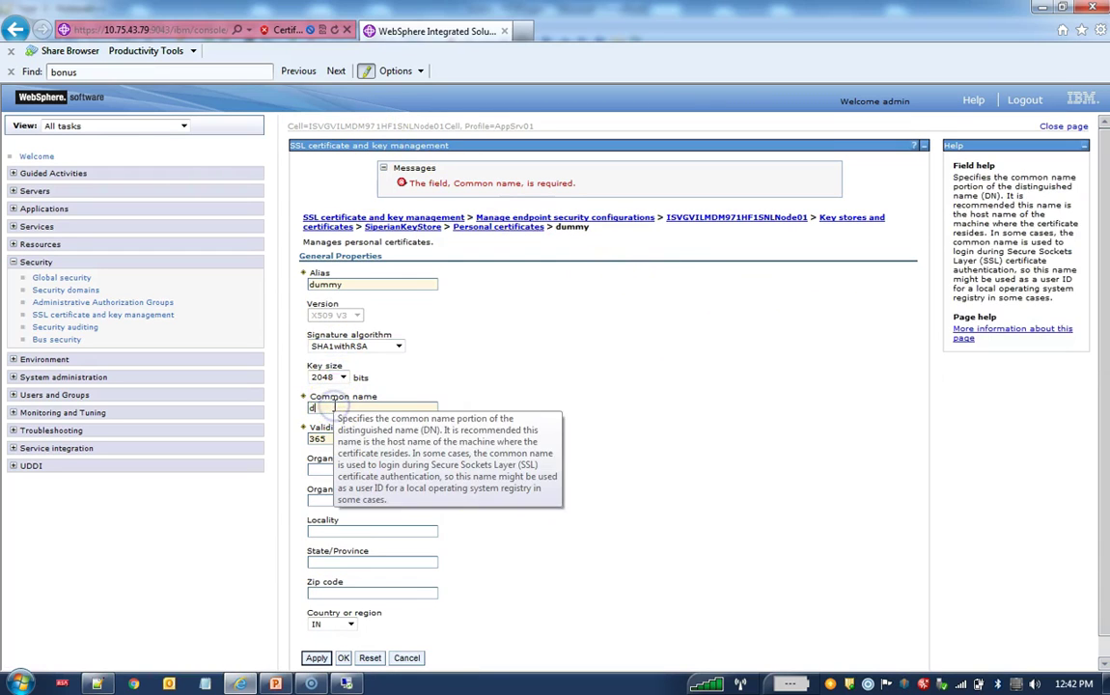
type("my")
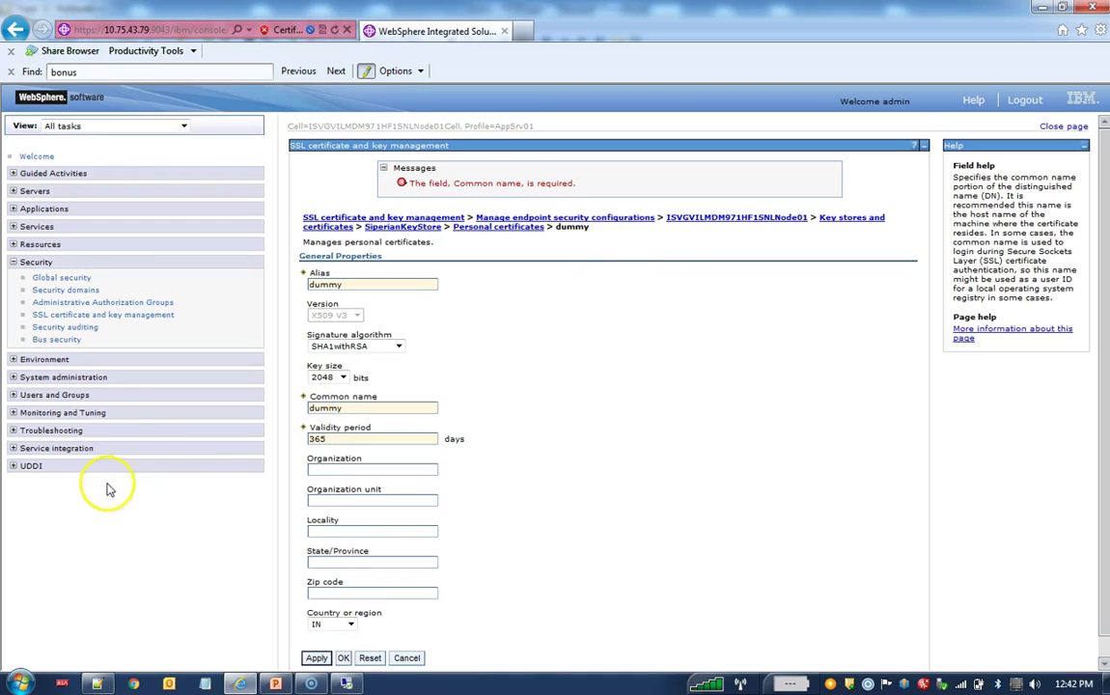
scroll(193, 642, "down", 1)
left_click(316, 634)
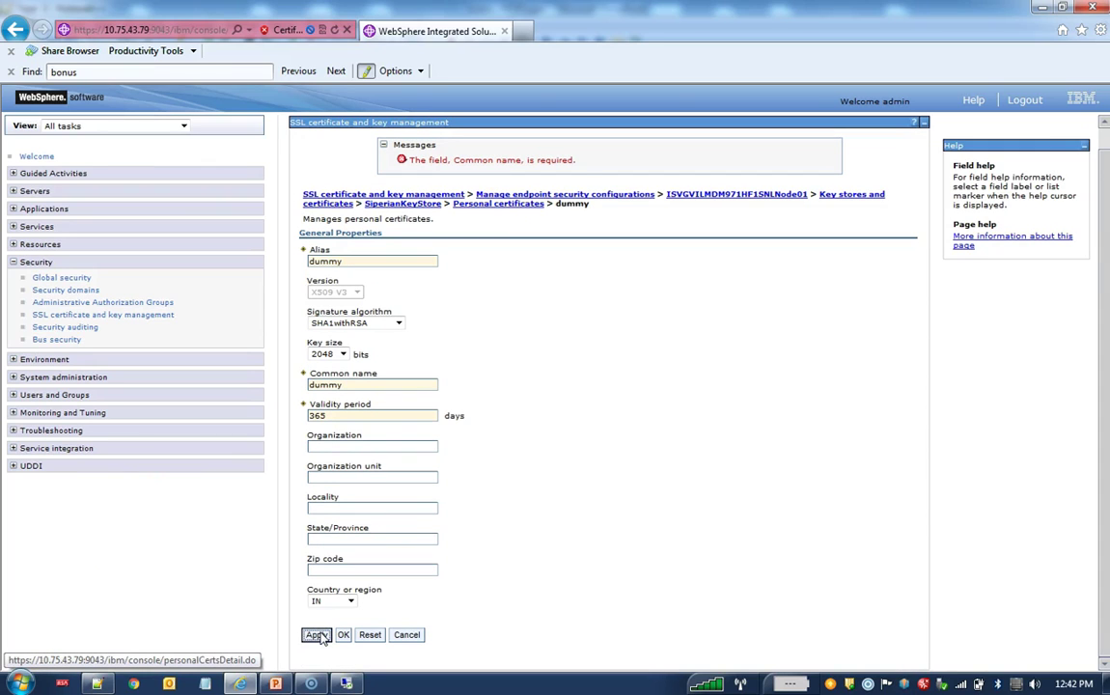
left_click(316, 634)
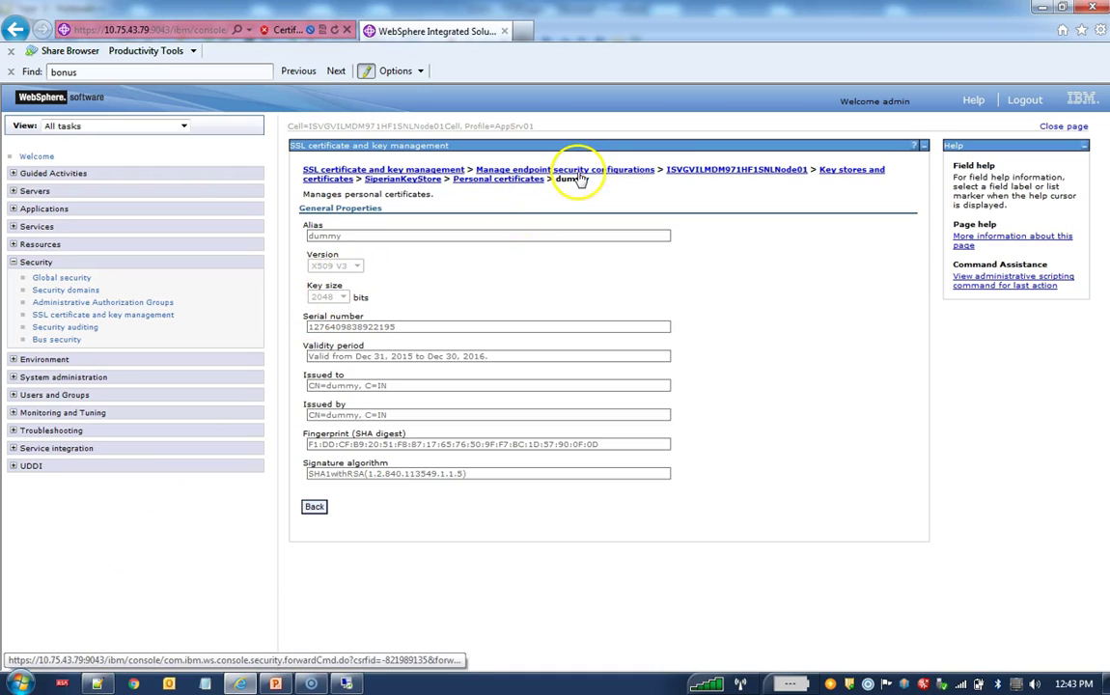
Step: Go to the node's SSL configurations list and start a new SSL configuration
left_click(704, 171)
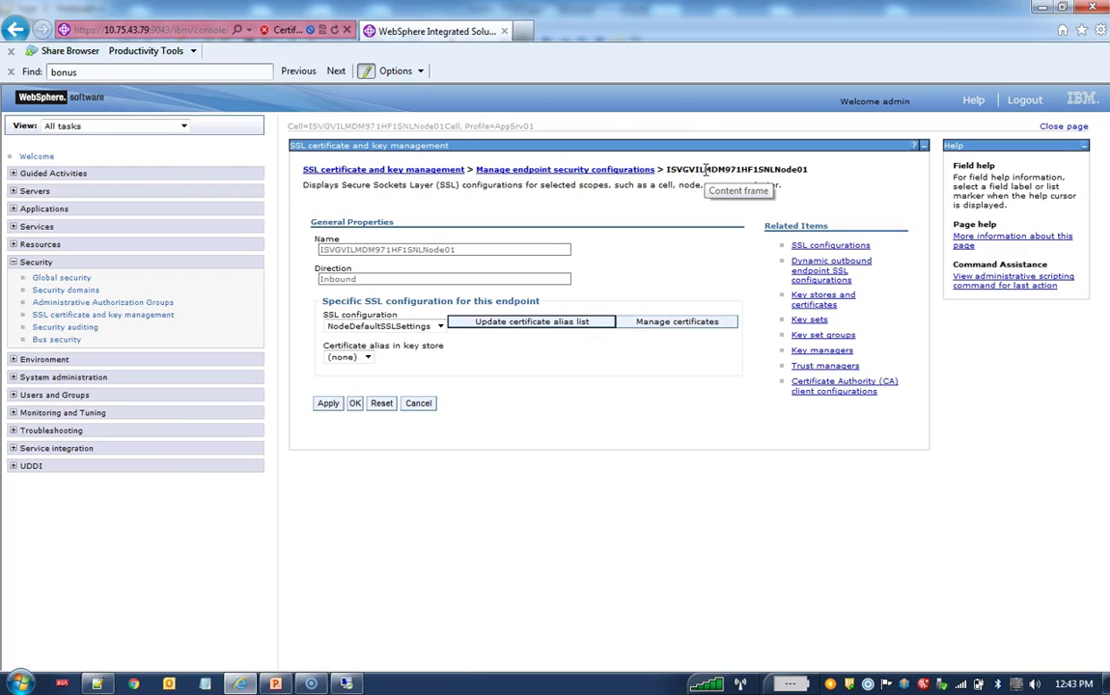
left_click(831, 246)
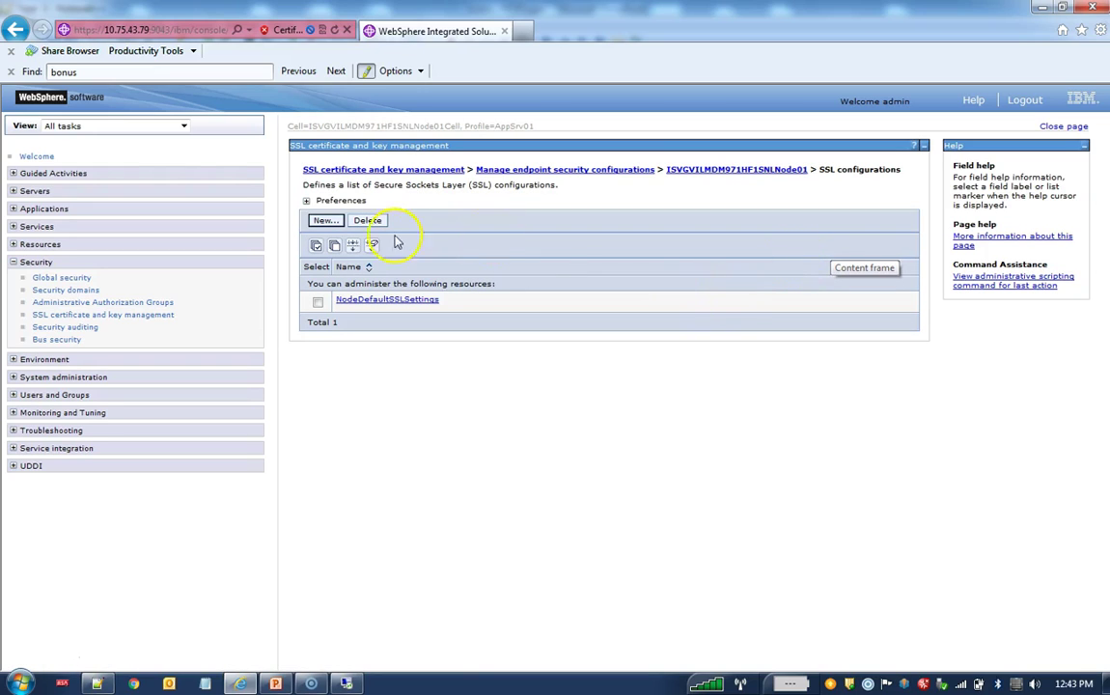
left_click(323, 221)
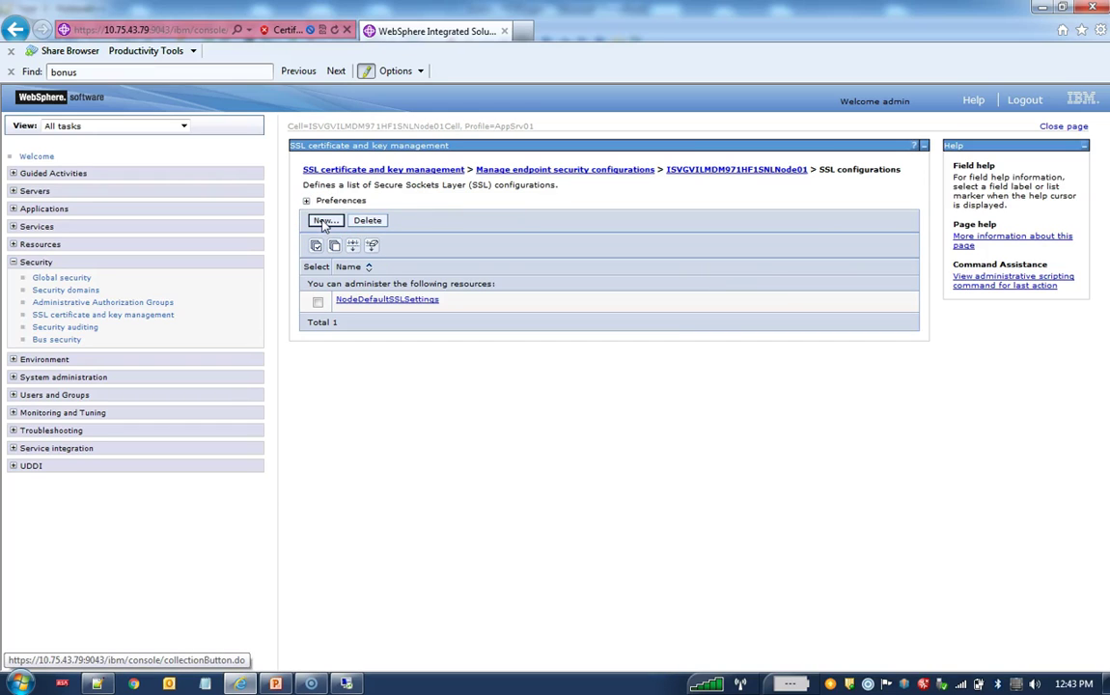
left_click(325, 221)
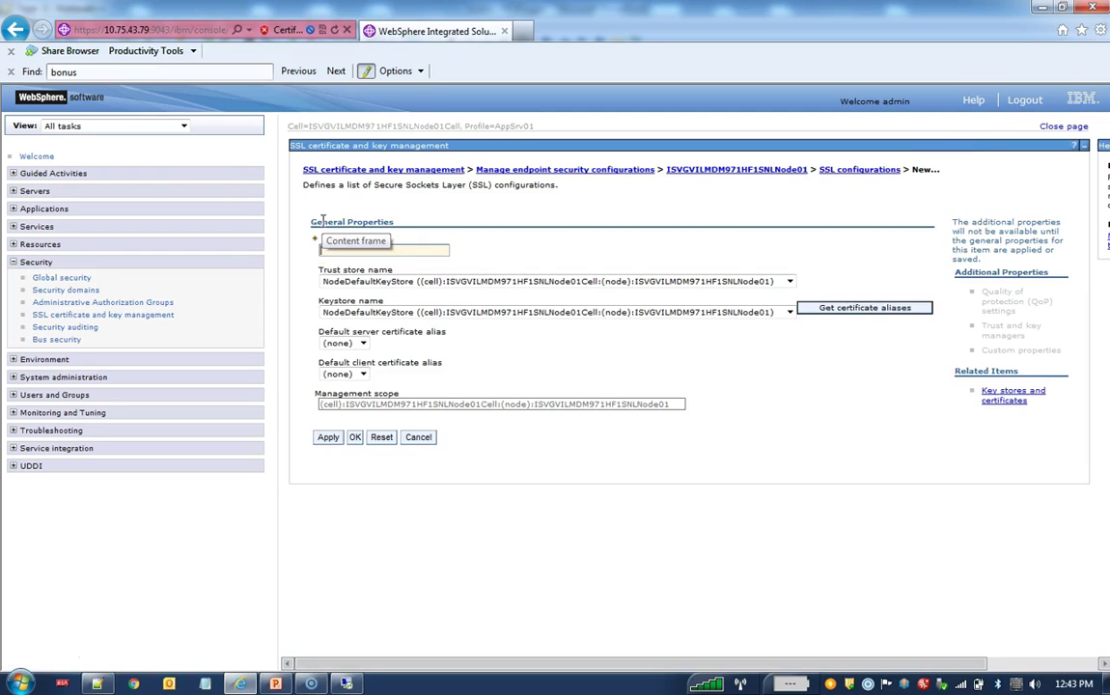
Step: Name the configuration SiperianSSL, choose SiperianTrustKeyStore and SiperianKeyStore, and load the certificate aliases
left_click(370, 254)
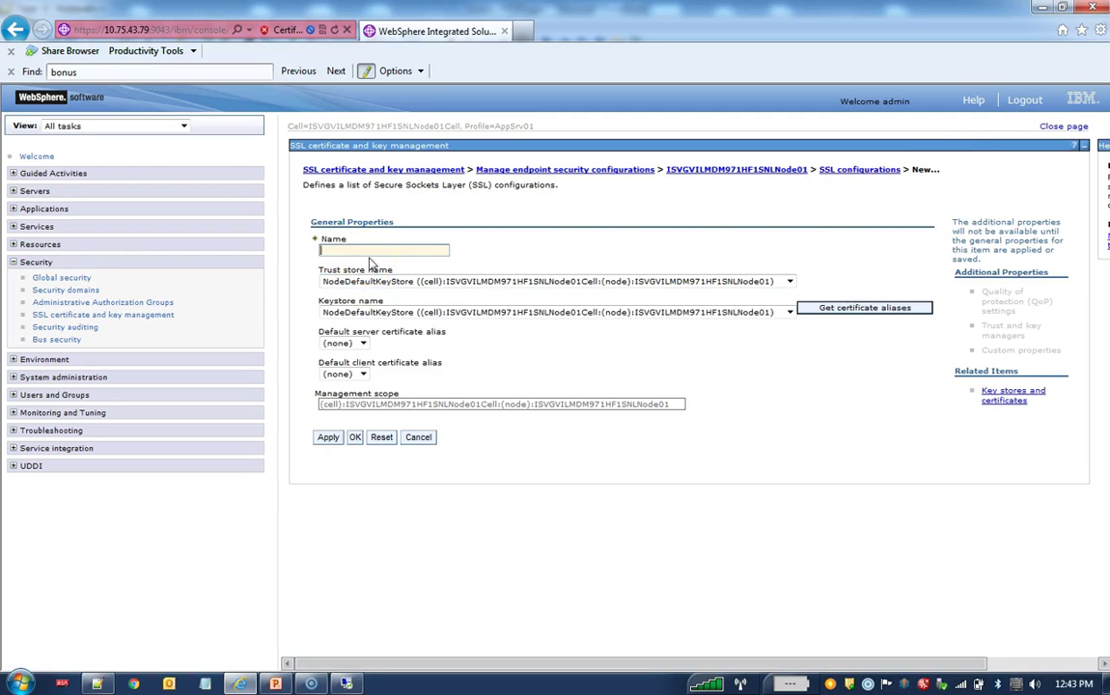
left_click(372, 250)
type("Siperi")
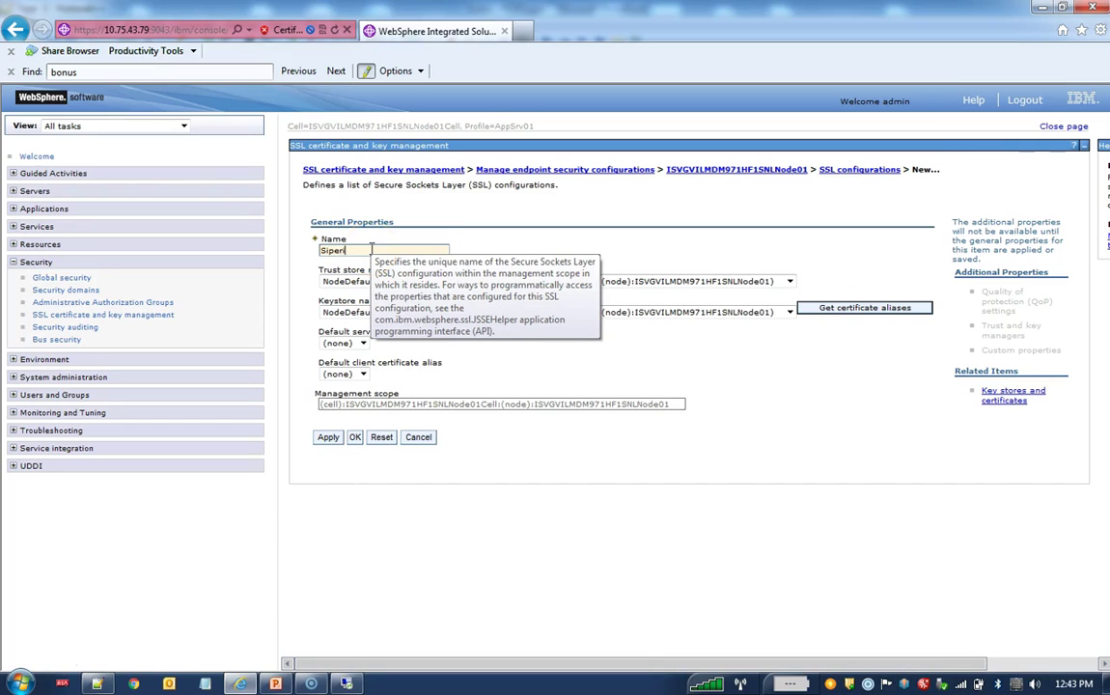
type("anSSL")
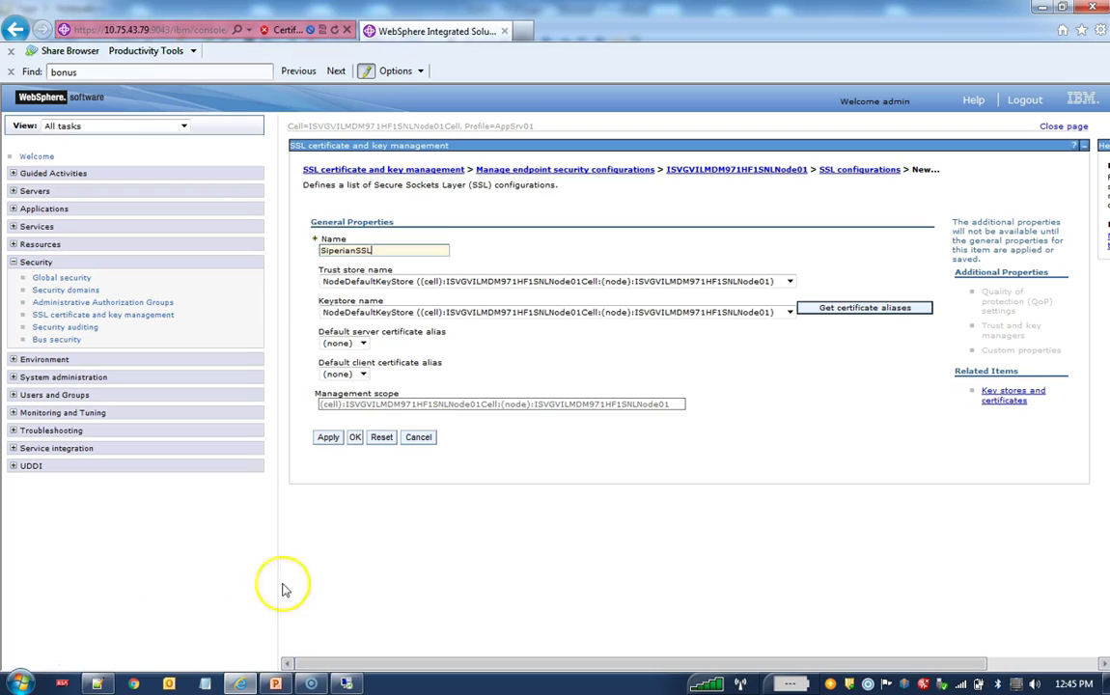
left_click(790, 281)
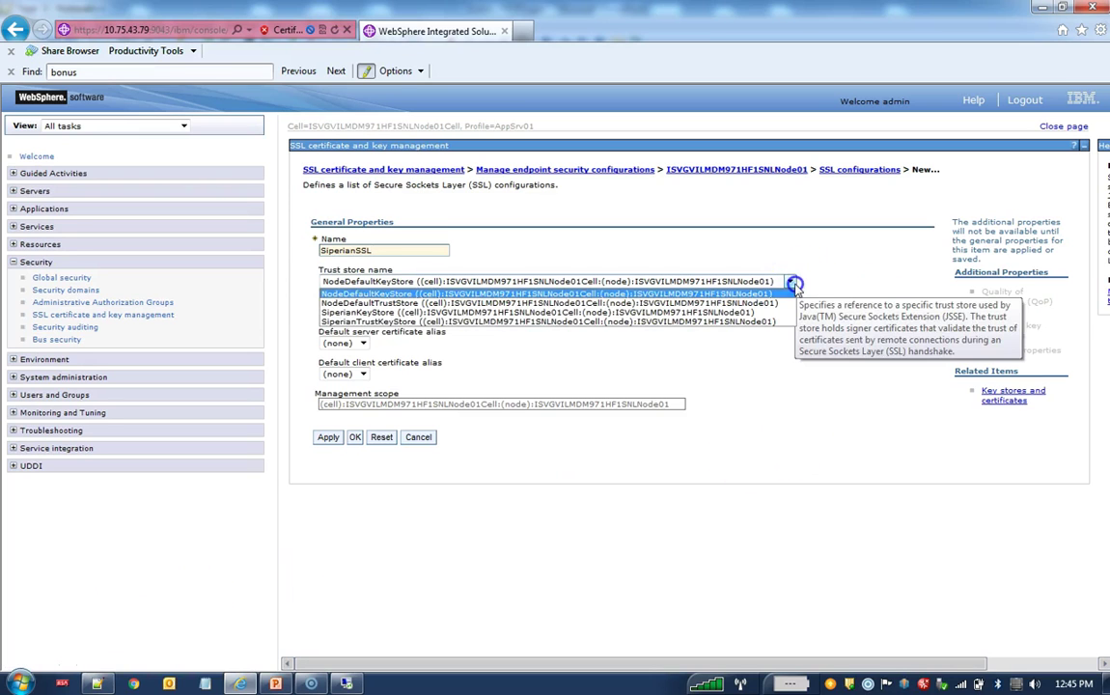
left_click(729, 322)
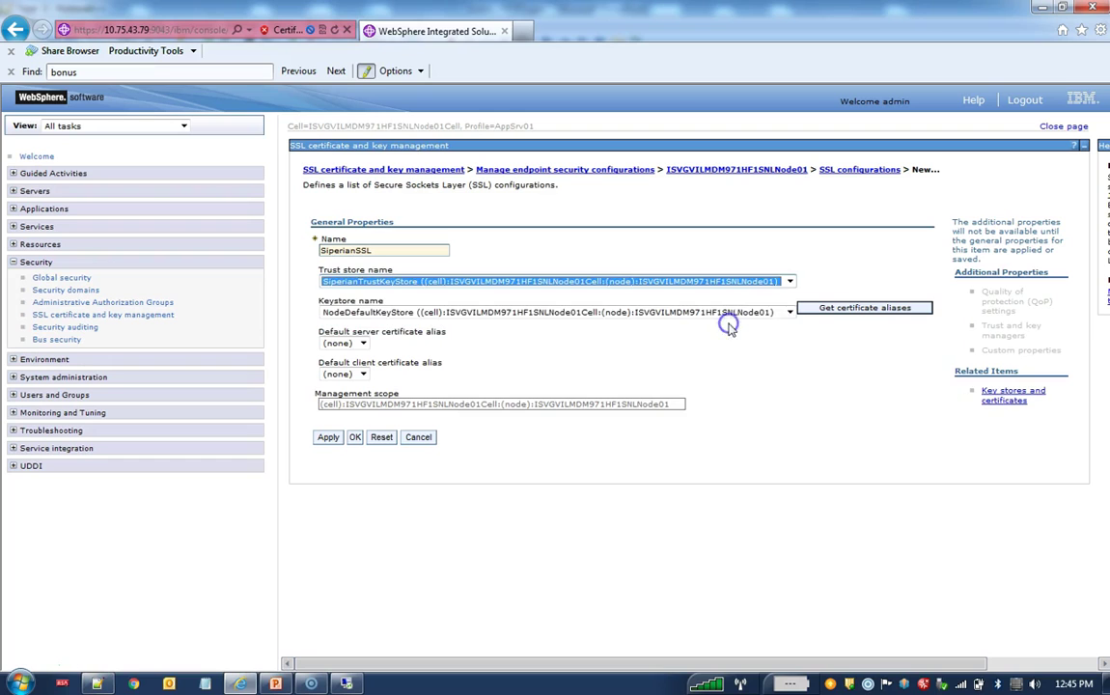
left_click(790, 313)
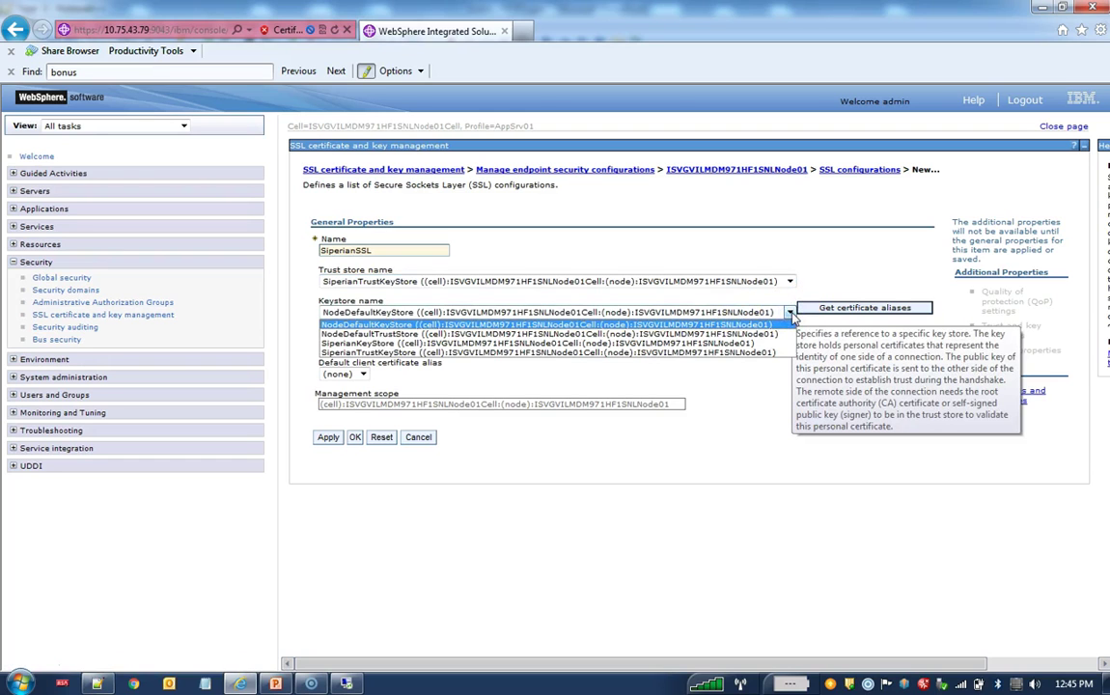
left_click(748, 344)
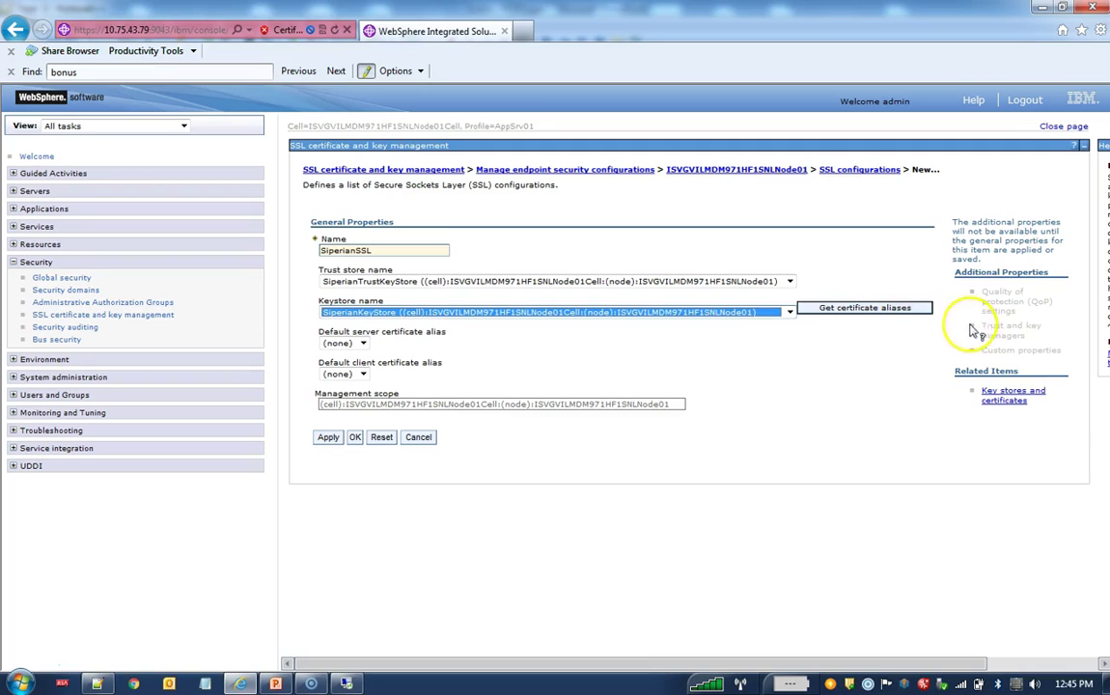
left_click(888, 309)
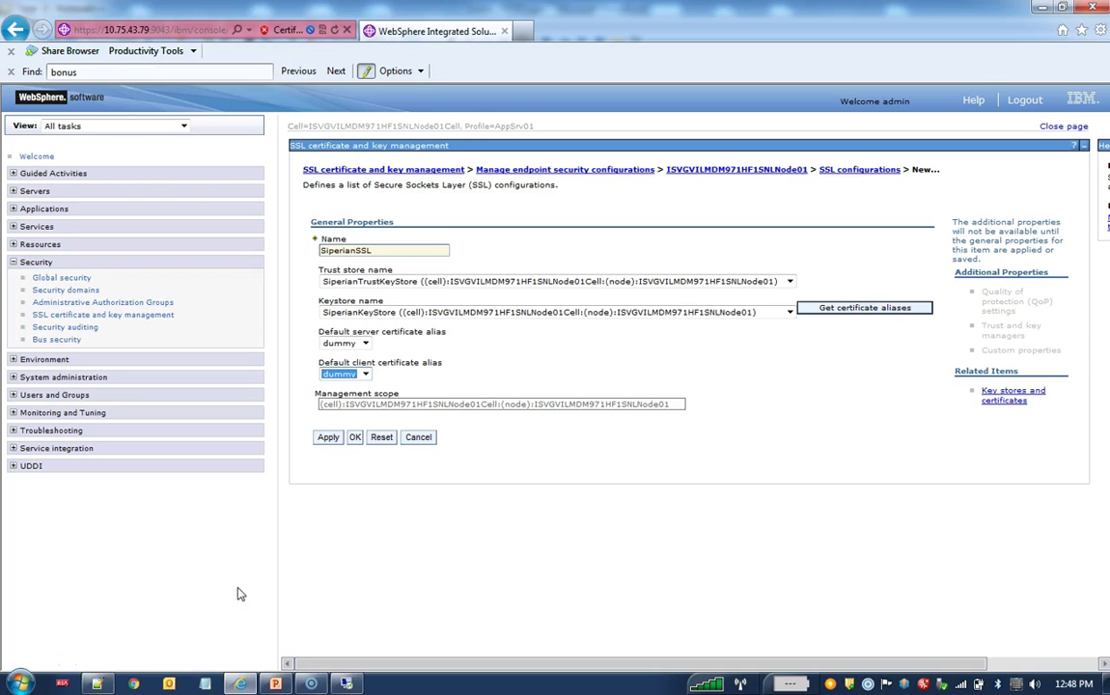
Step: Set dummy as default server and client certificate alias, then apply and save SiperianSSL
left_click(365, 343)
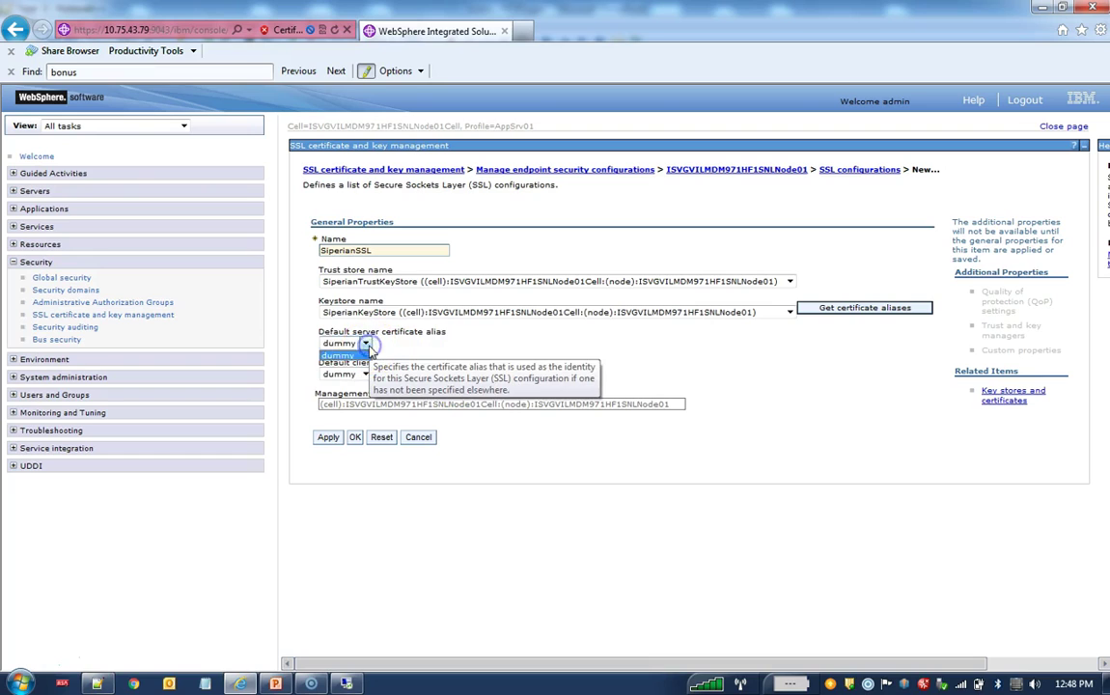
left_click(347, 355)
left_click(364, 375)
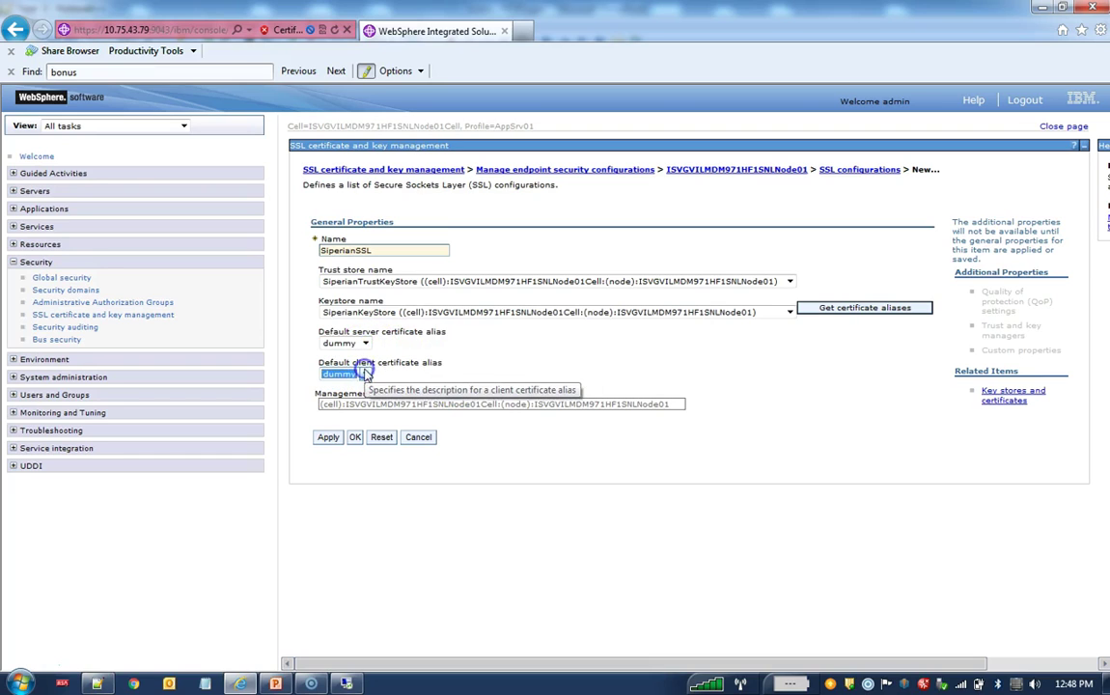
left_click(328, 437)
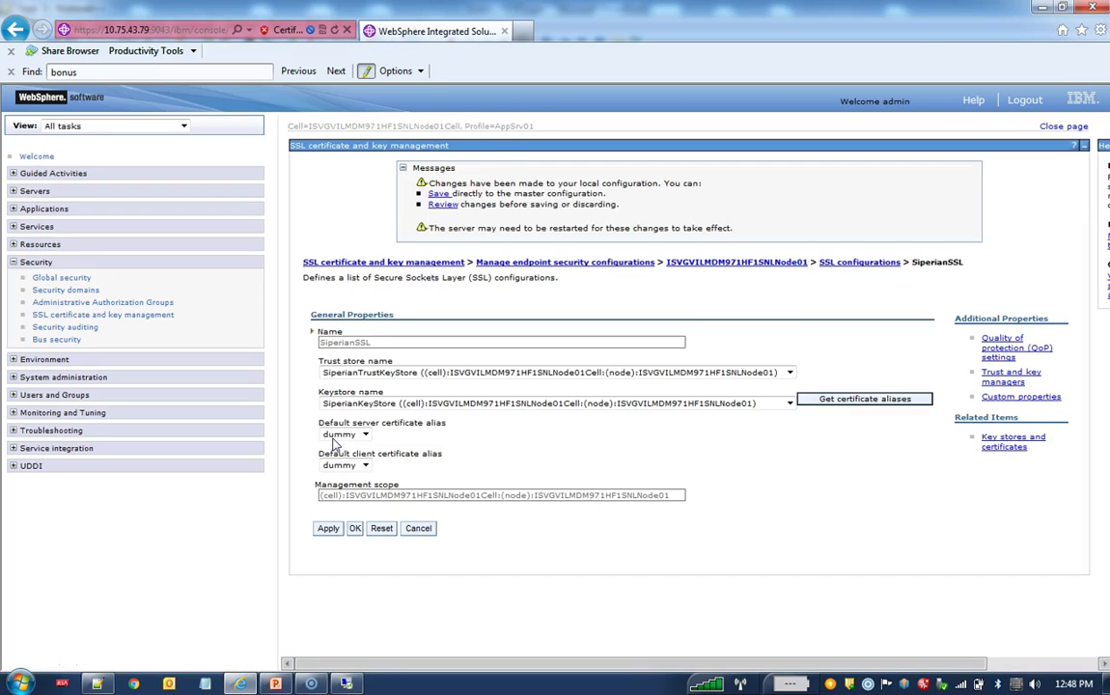
left_click(439, 194)
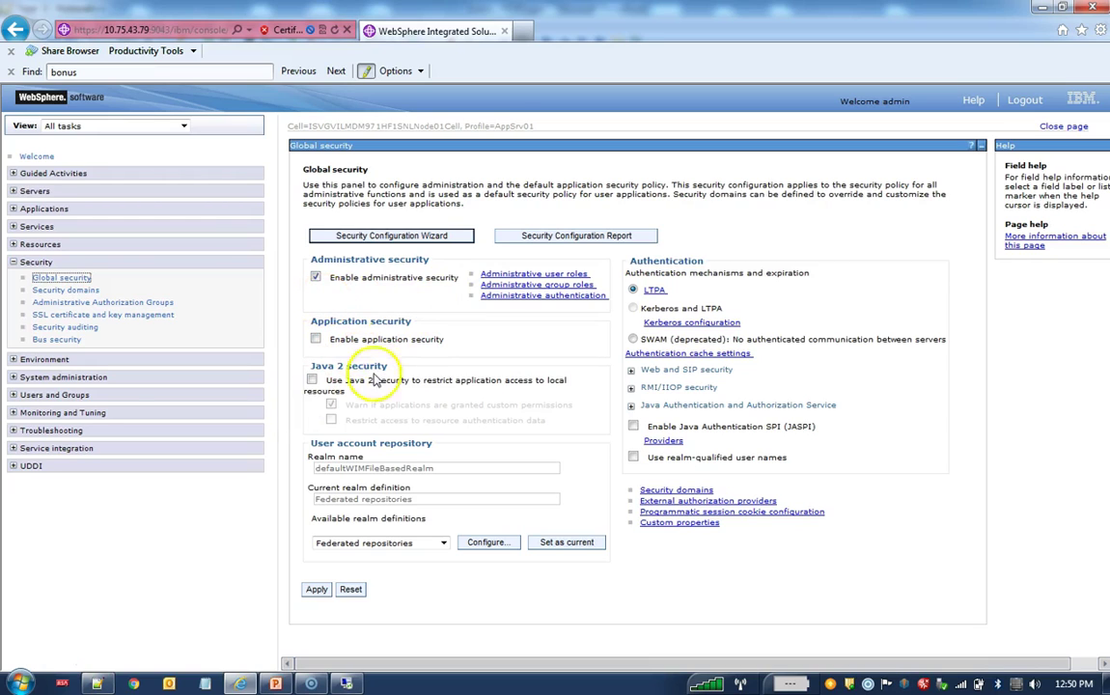
Step: On Global security, select Local operating system as the realm and open its configuration
mouse_move(370, 389)
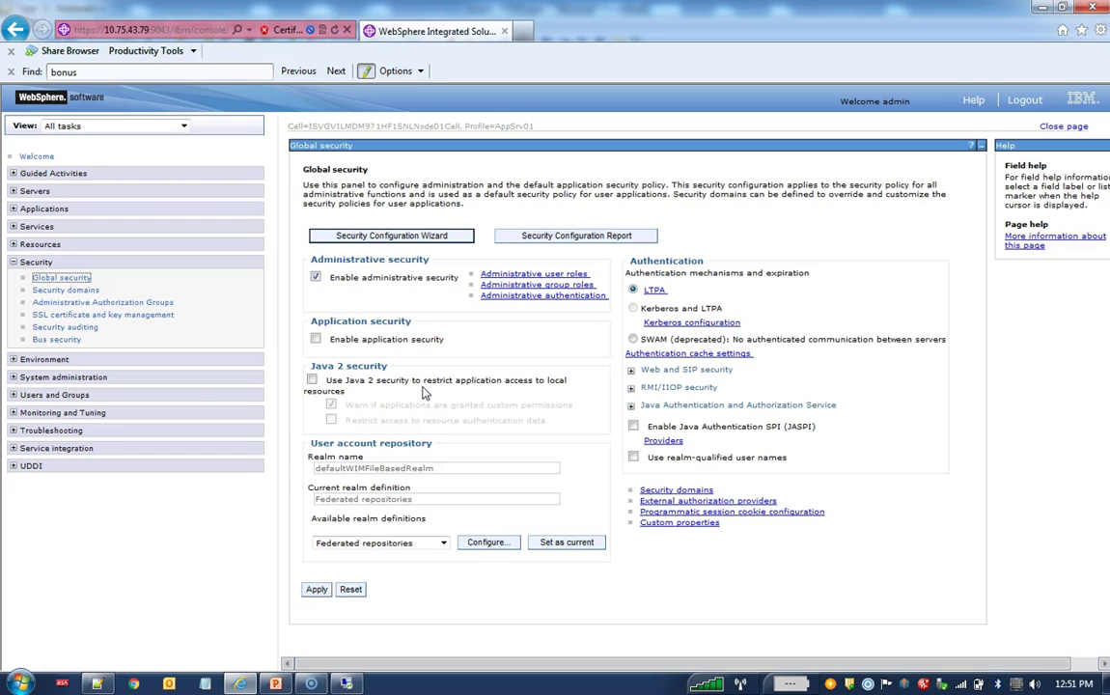
left_click(426, 396)
left_click(443, 543)
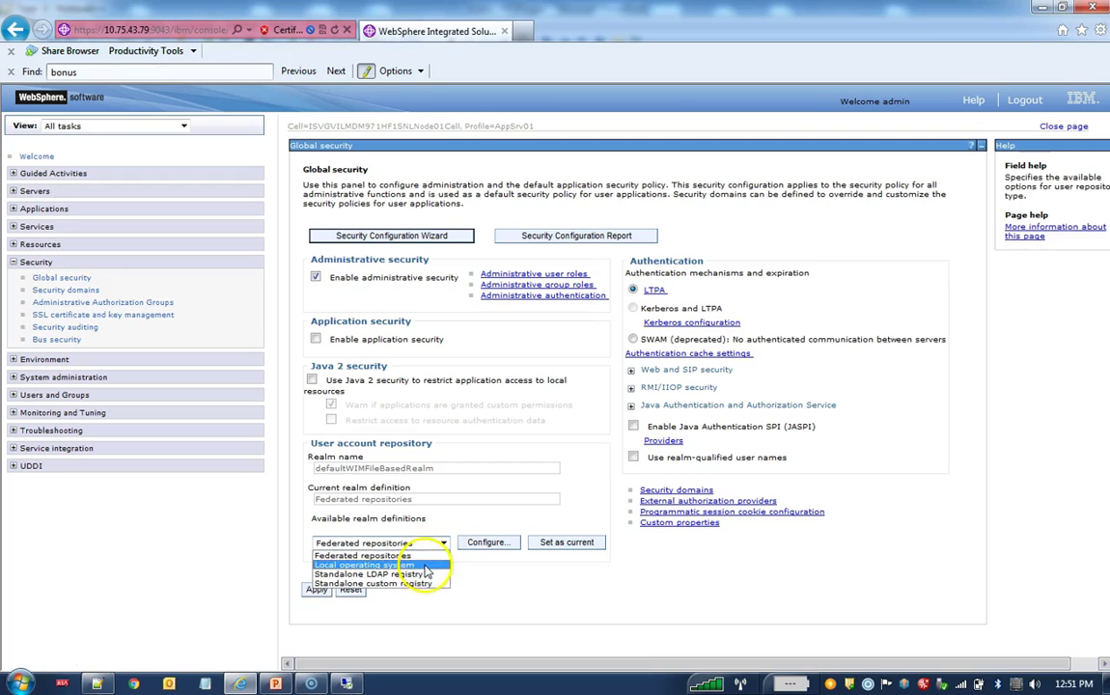
left_click(425, 566)
left_click(483, 546)
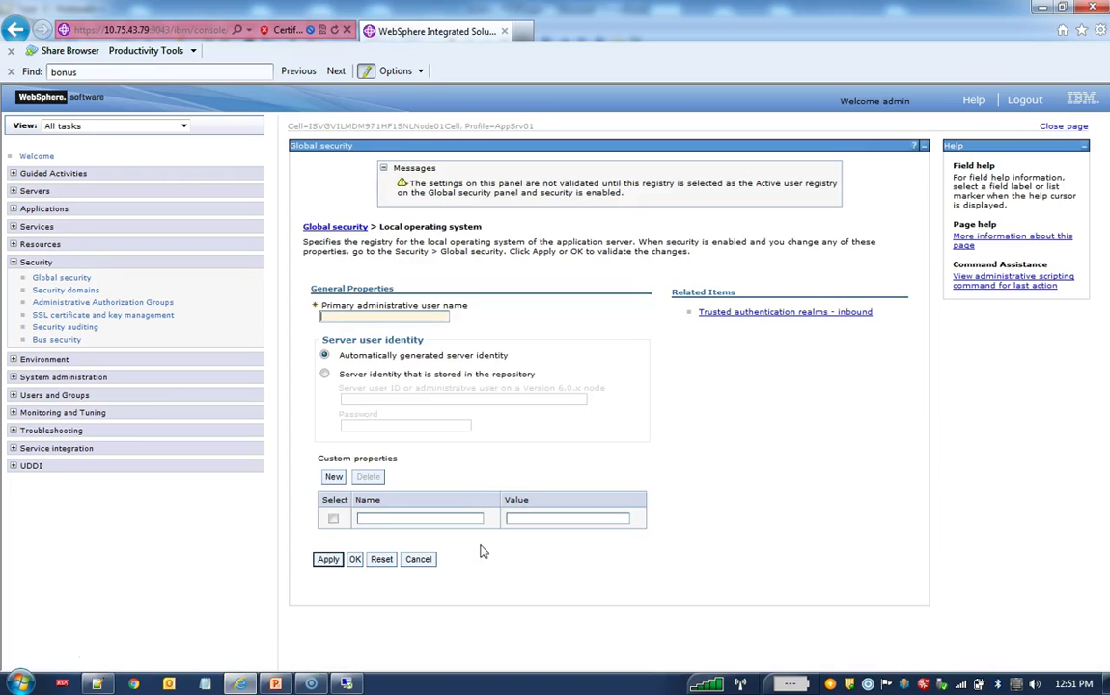
Step: Set the primary administrative user name to admin
left_click(381, 316)
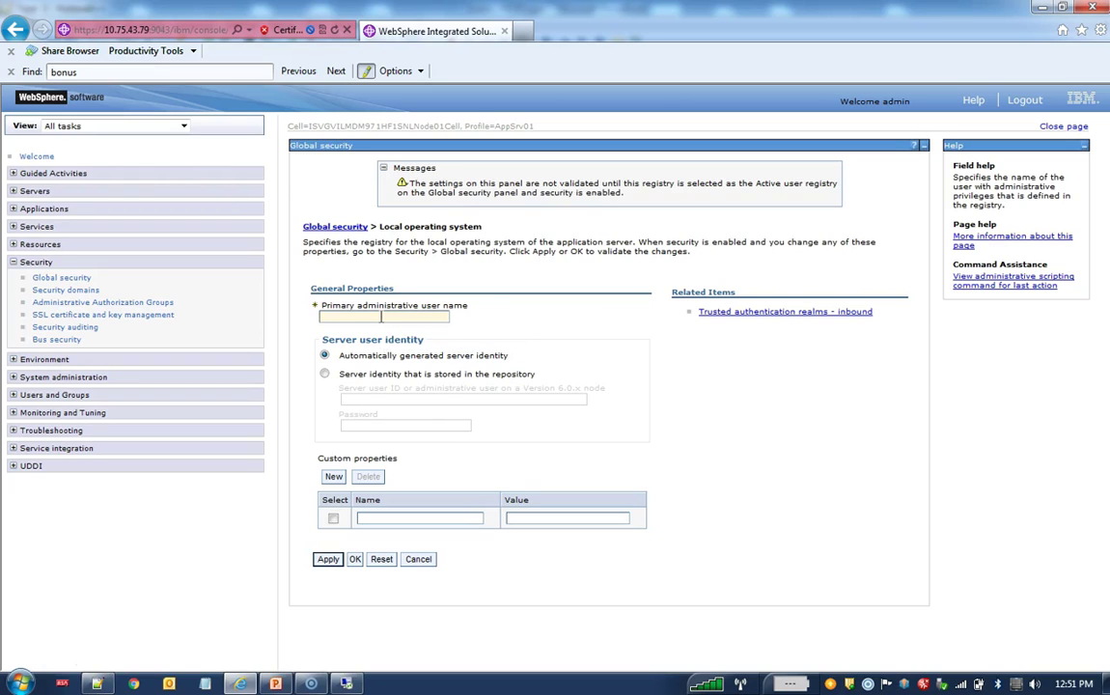
left_click(356, 316)
type("a")
type("min")
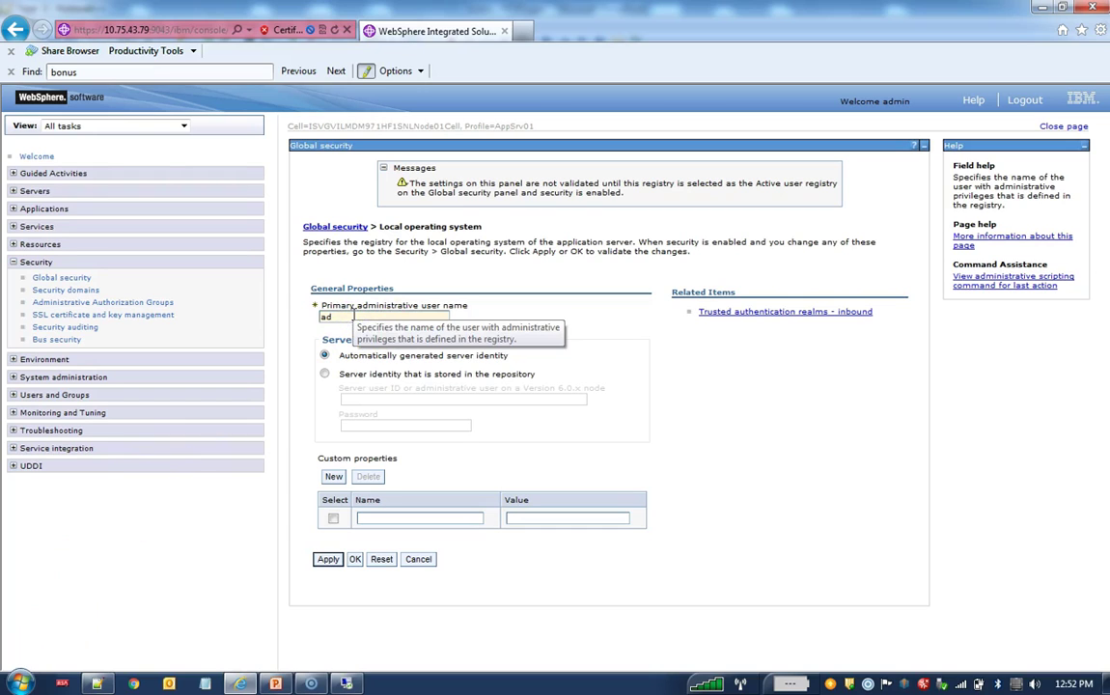
Step: Store the server identity in the repository with user ID admin and its password, then apply and save
left_click(324, 373)
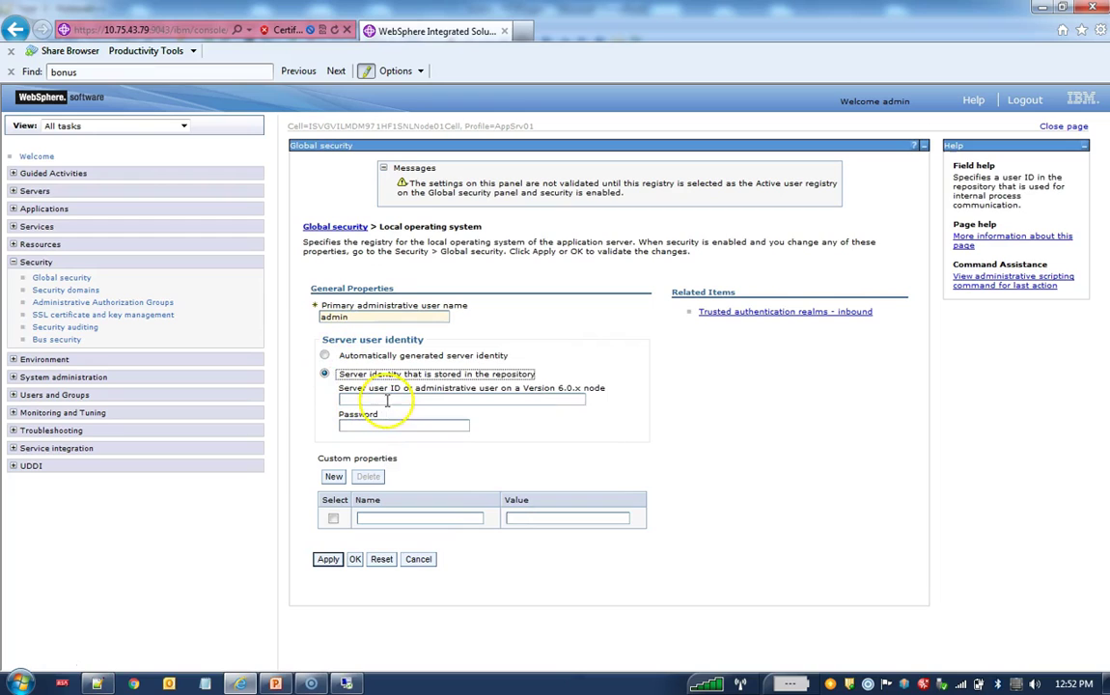
left_click(388, 398)
type("admin")
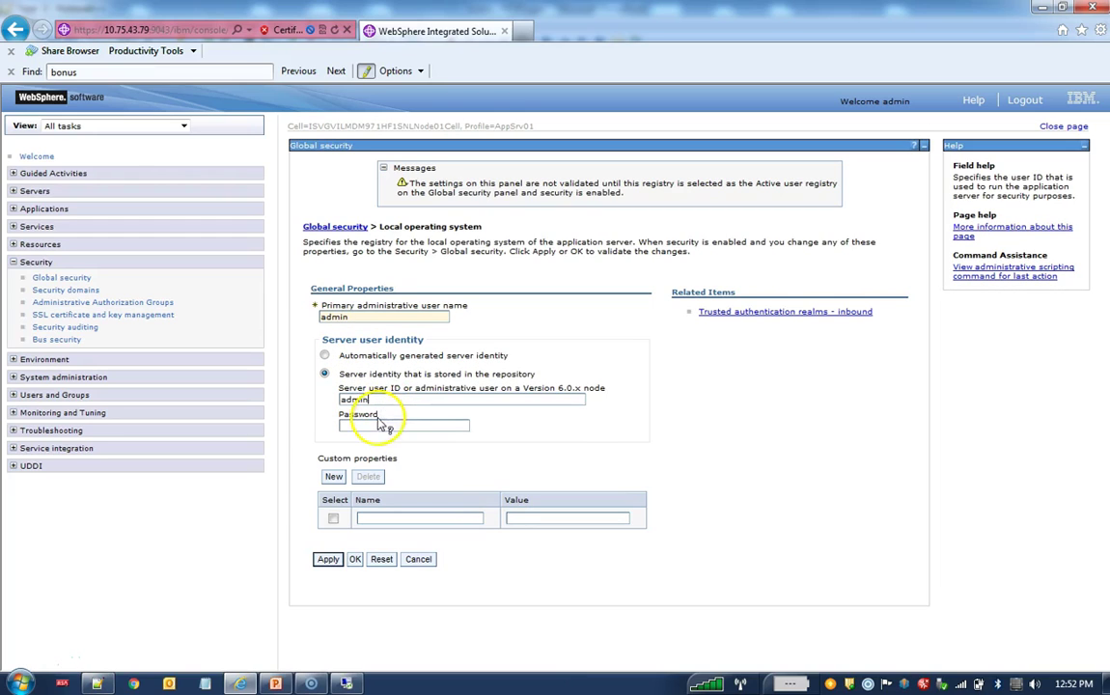
left_click(376, 425)
type("admin")
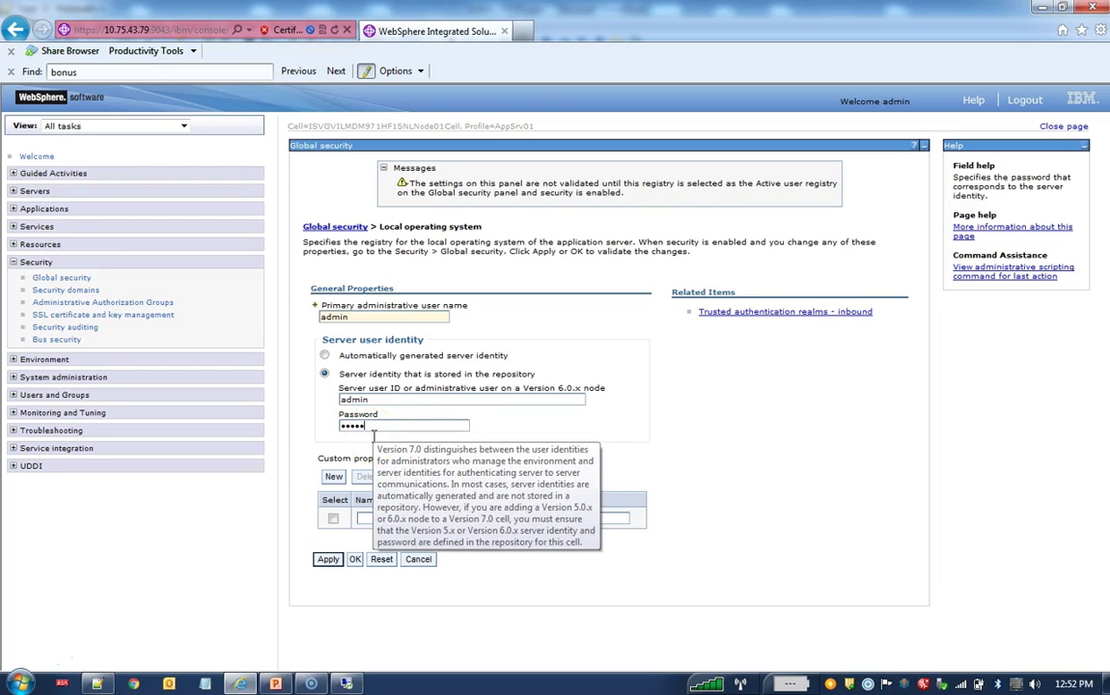
left_click(328, 559)
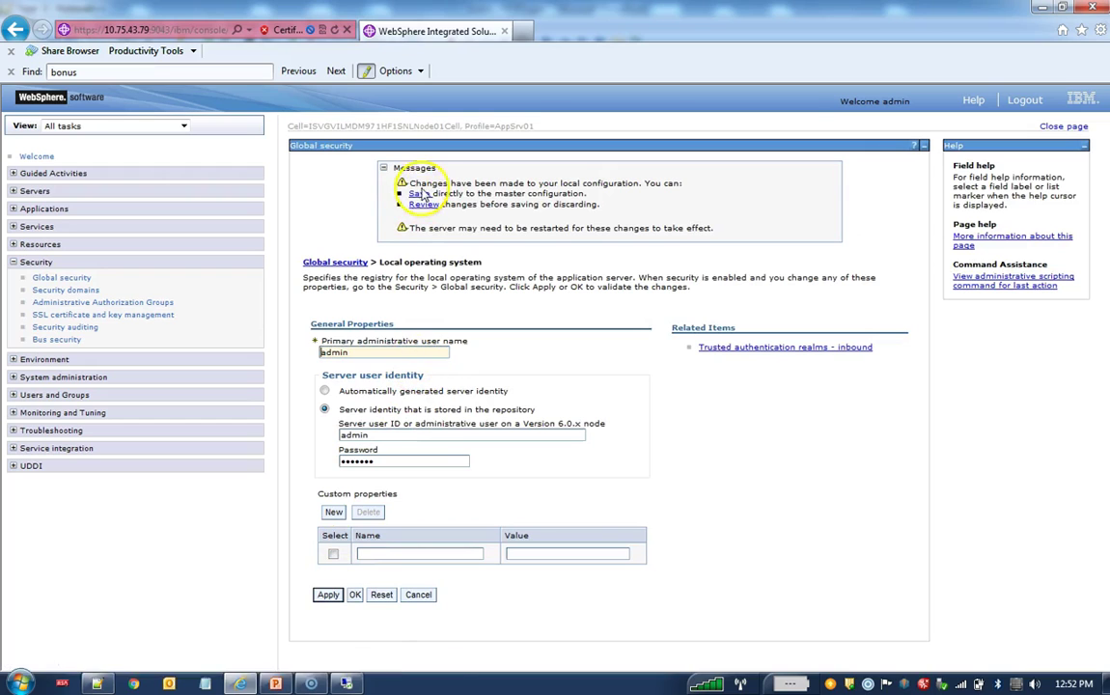
left_click(418, 193)
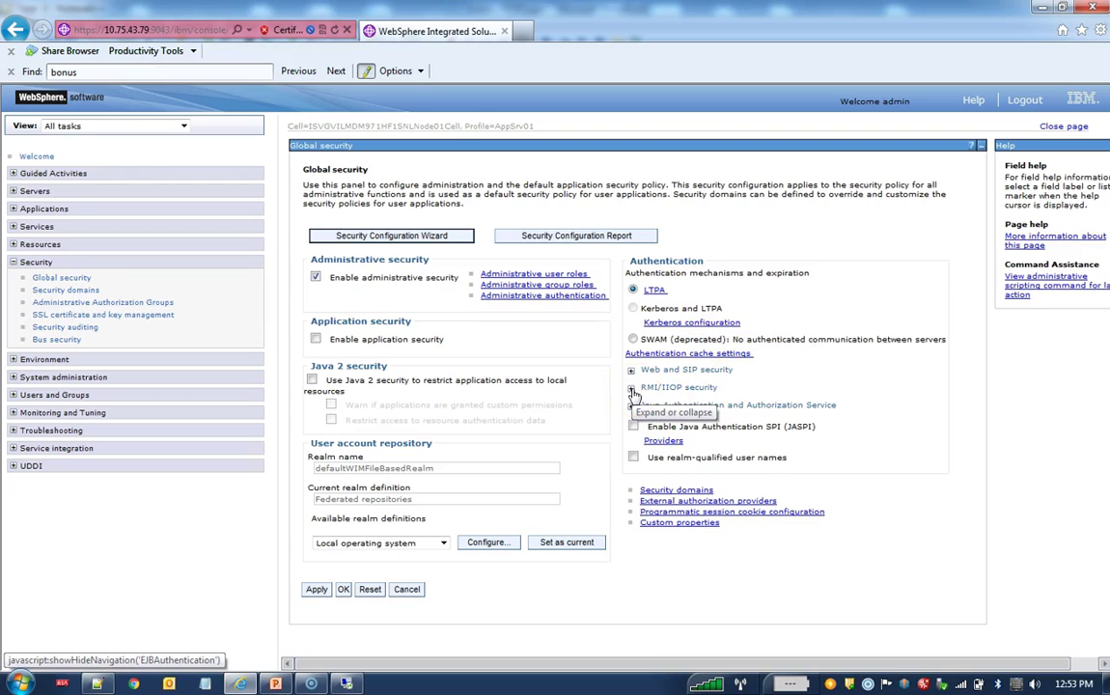
Step: Open the CSIv2 inbound communications settings under RMI/IIOP security
left_click(631, 389)
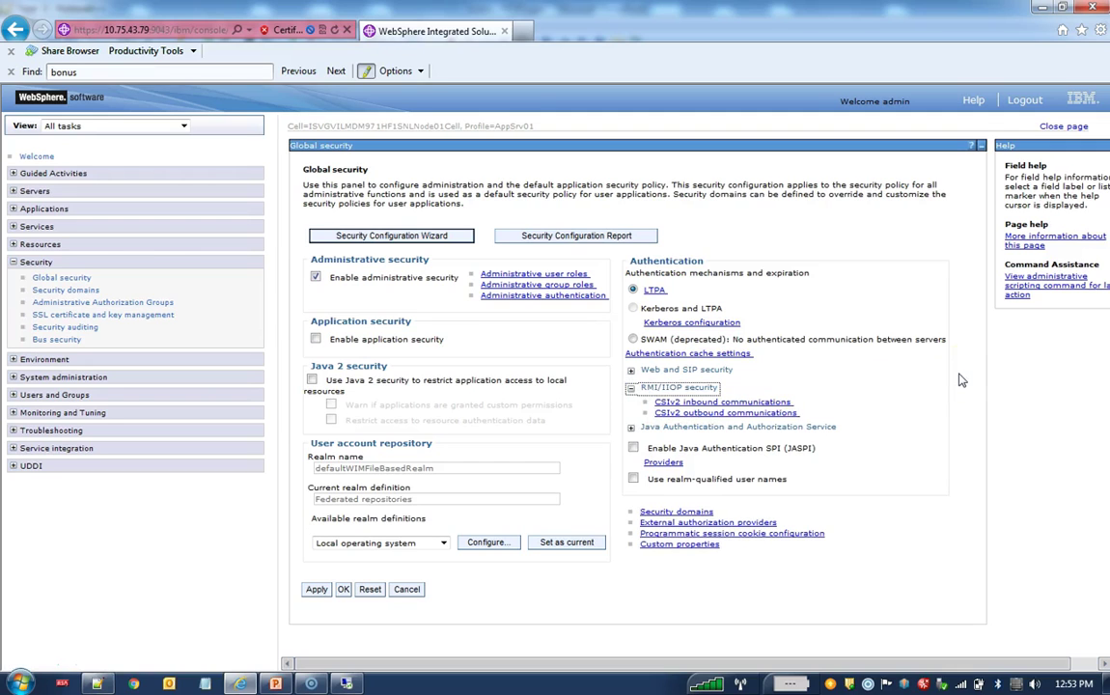
left_click(774, 404)
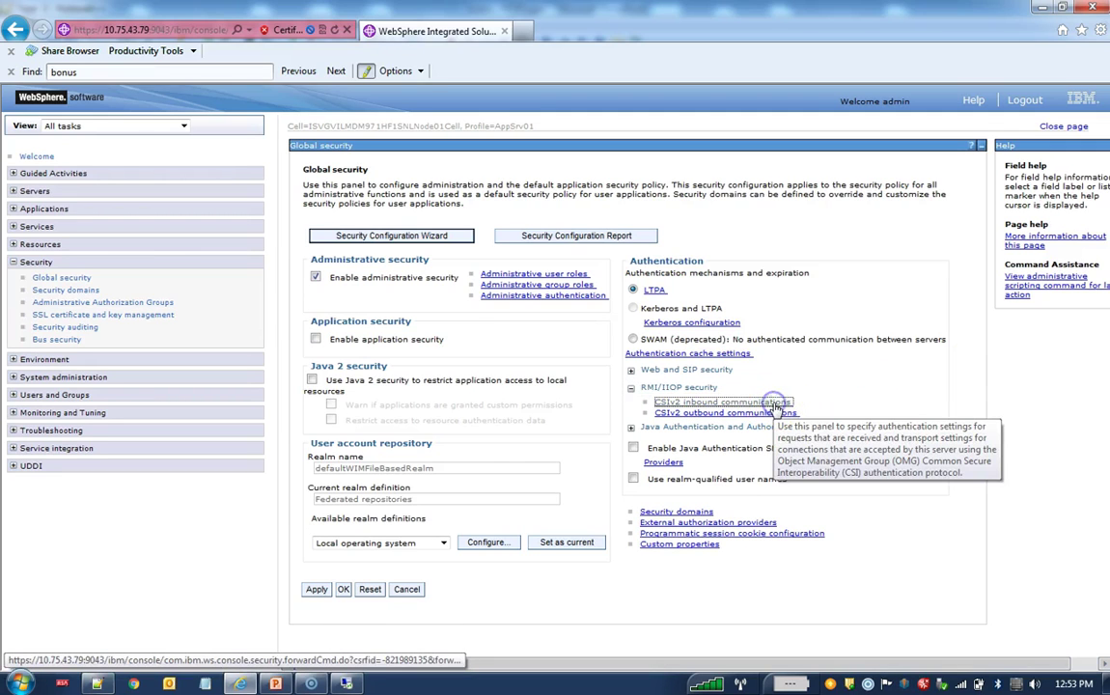
left_click(618, 336)
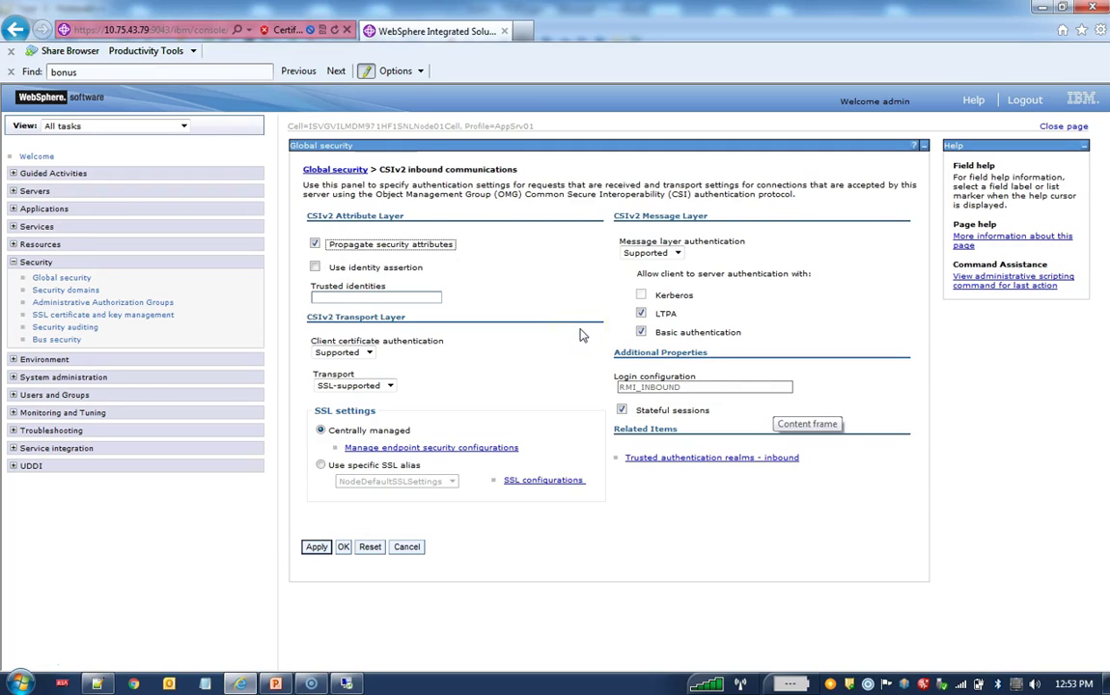
left_click(528, 297)
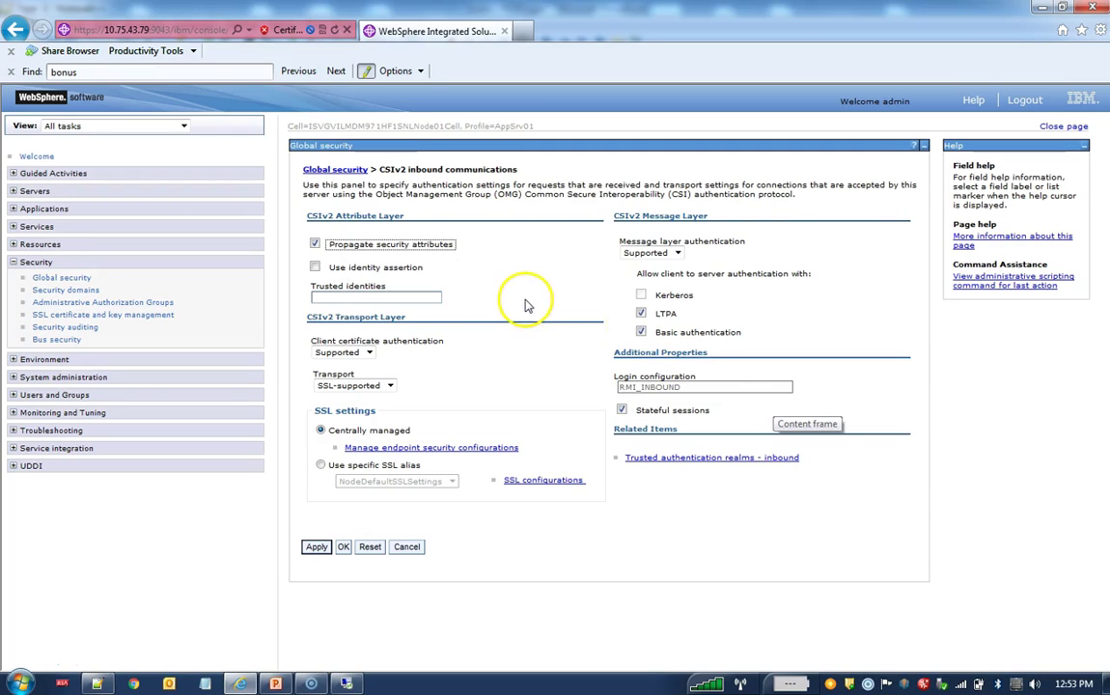
Step: Set inbound transport to SSL-required with specific alias SiperianSSL, then apply and save
left_click(390, 386)
left_click(376, 409)
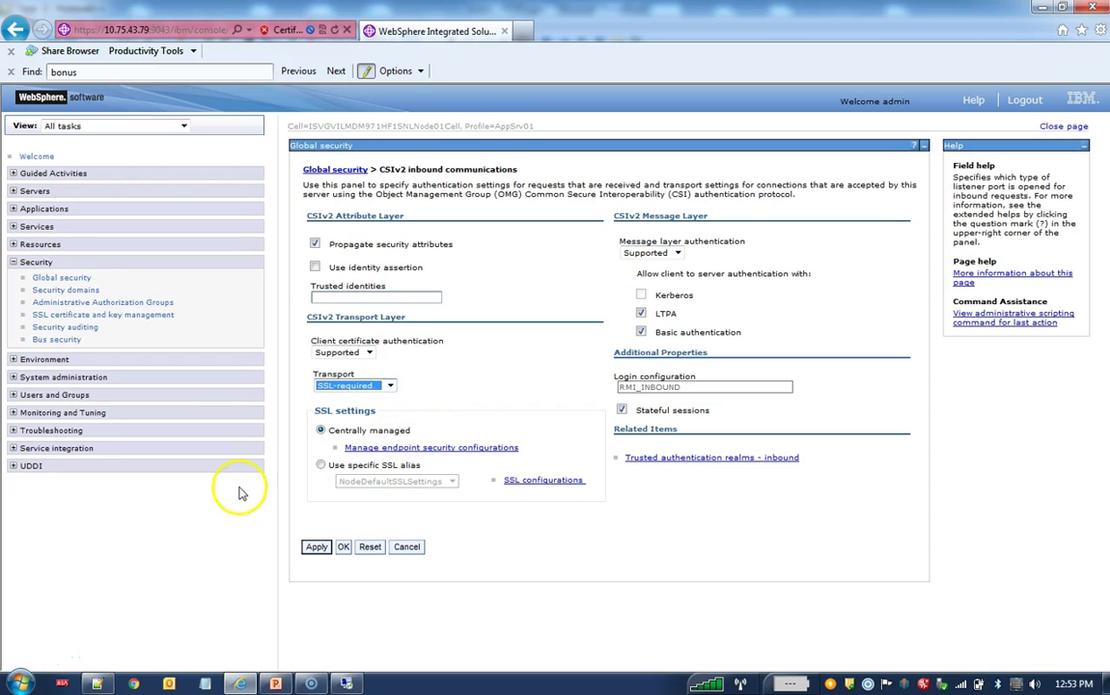
left_click(321, 464)
left_click(450, 481)
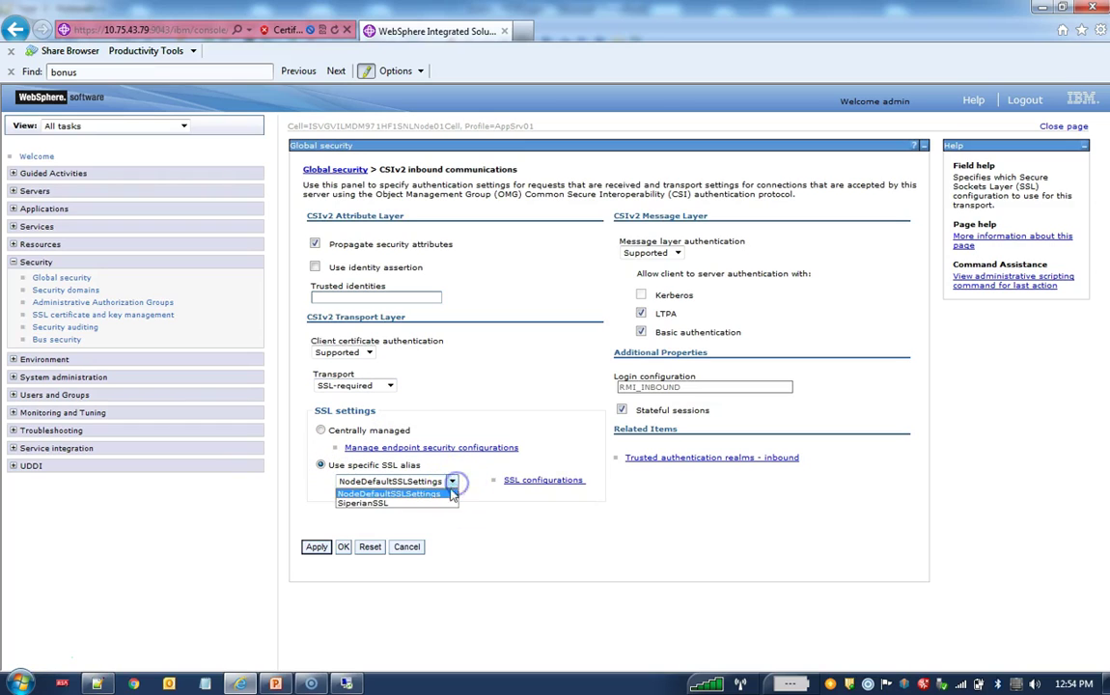
left_click(441, 504)
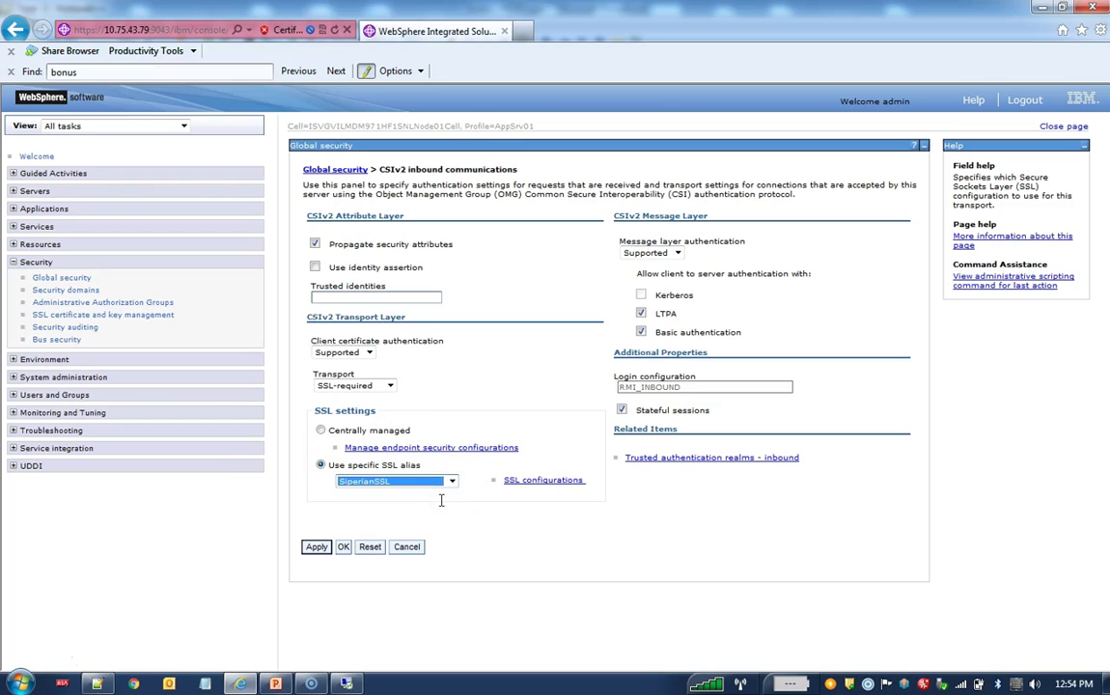
left_click(317, 546)
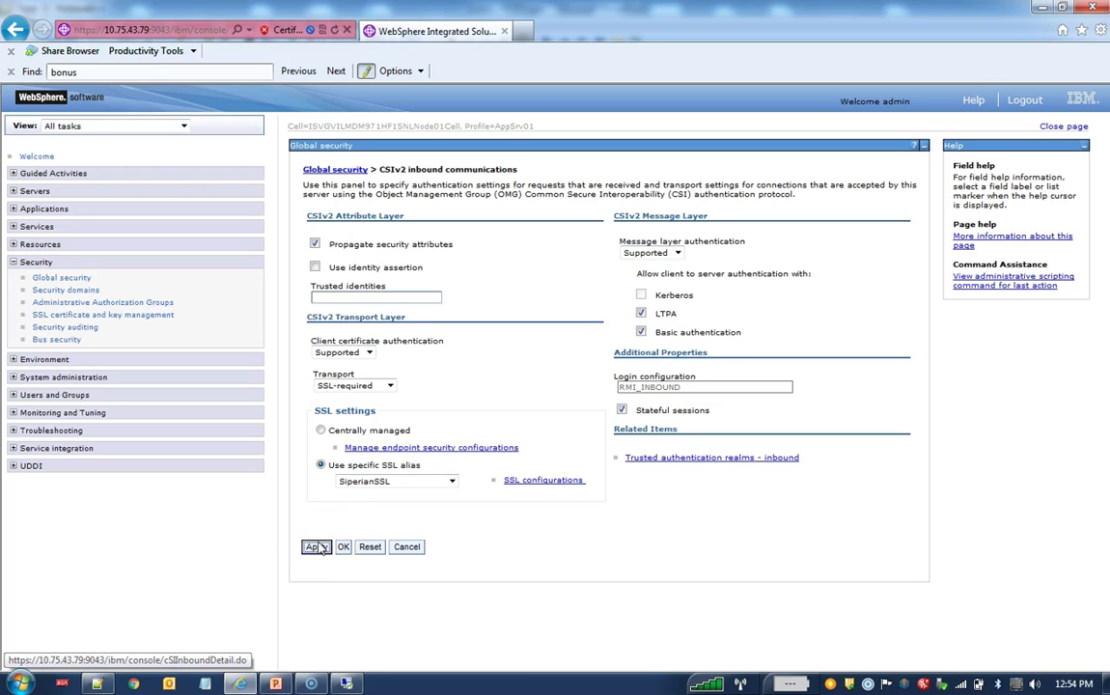
left_click(422, 194)
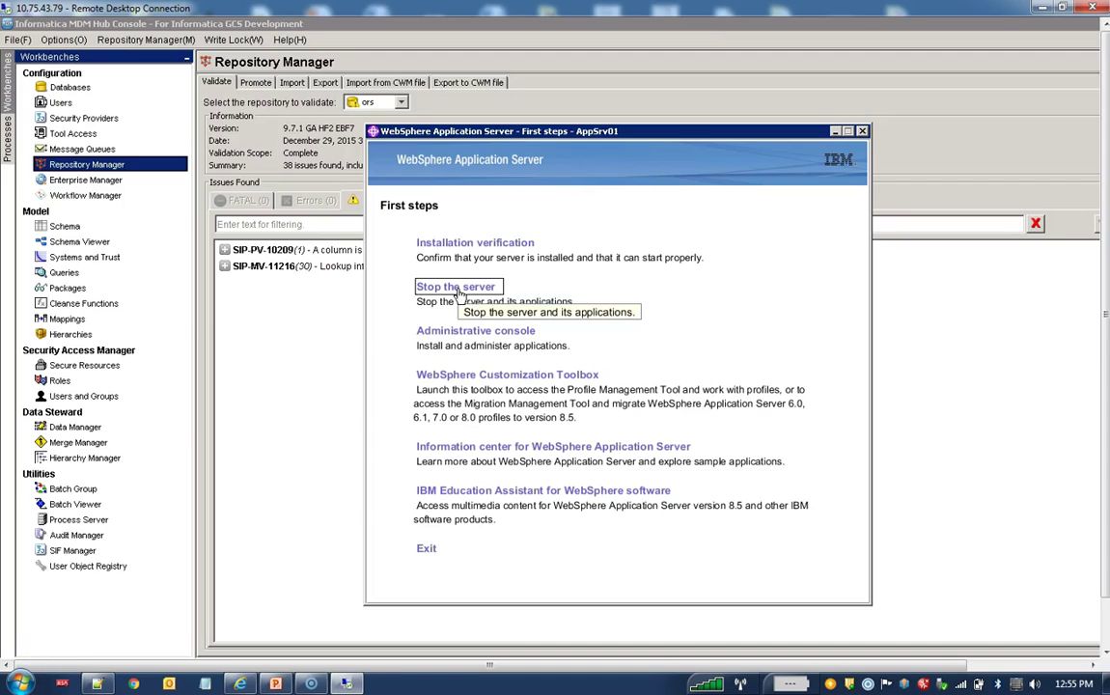
Step: Stop server1 from First steps, start it again, then go back to the admin console
left_click(428, 288)
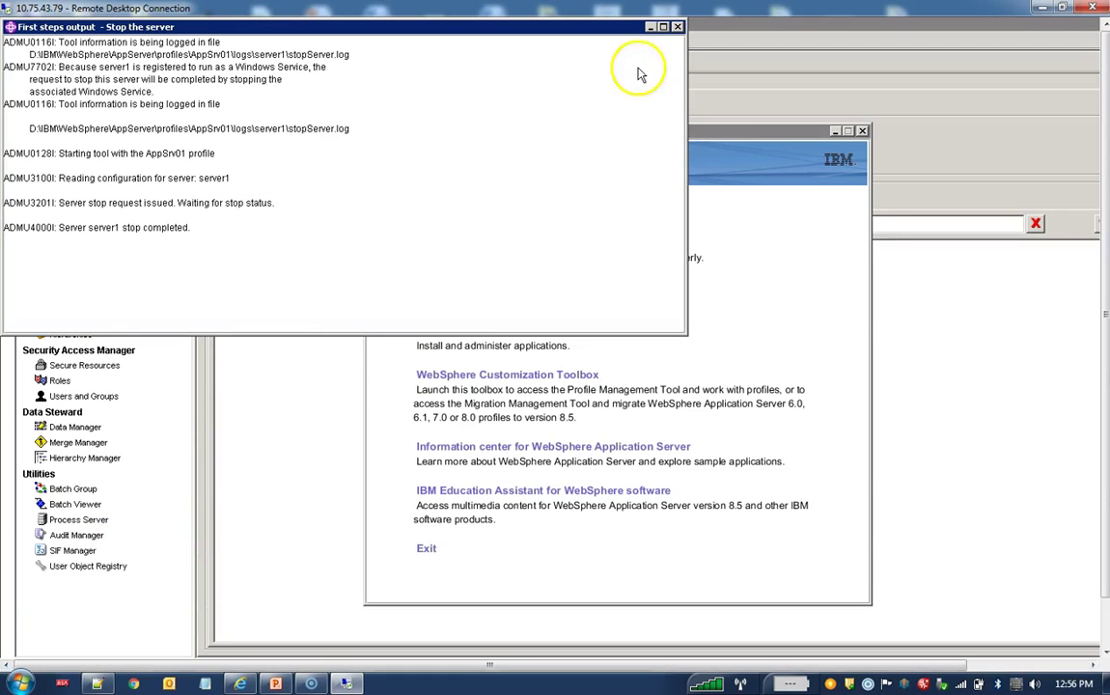
left_click(678, 27)
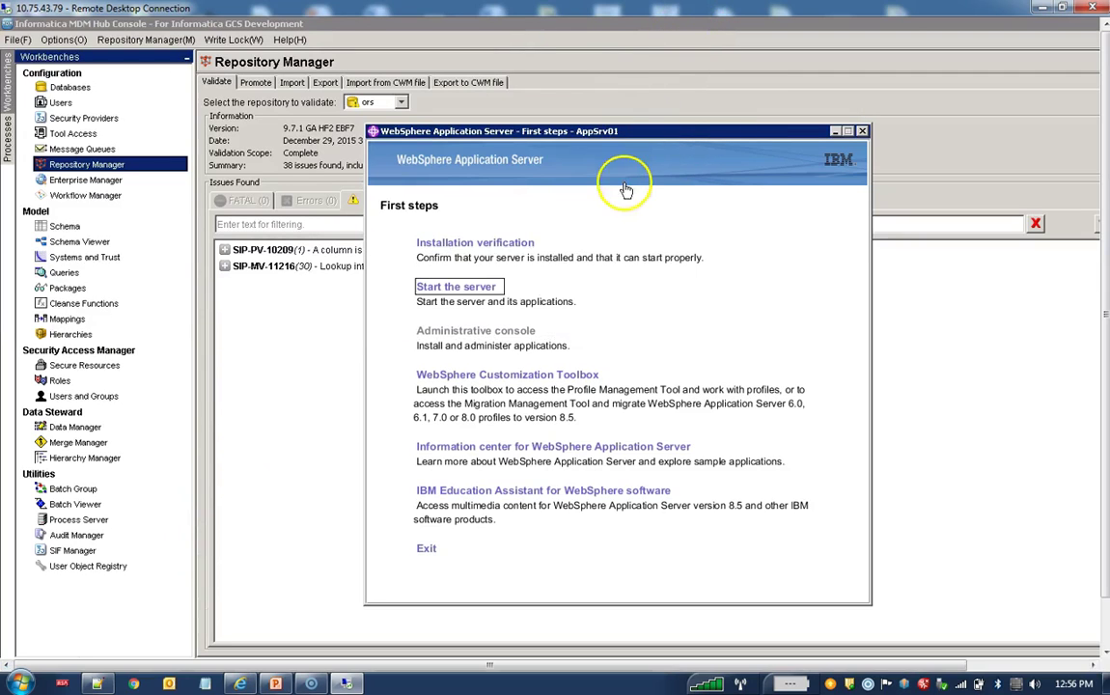
left_click(486, 288)
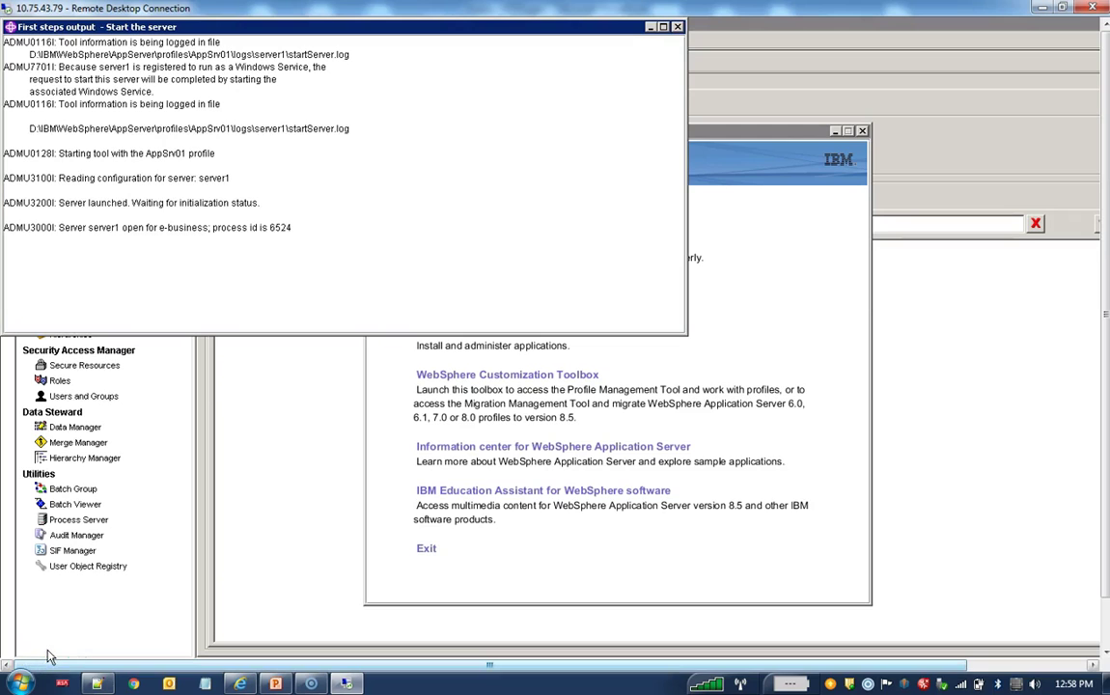
left_click(240, 684)
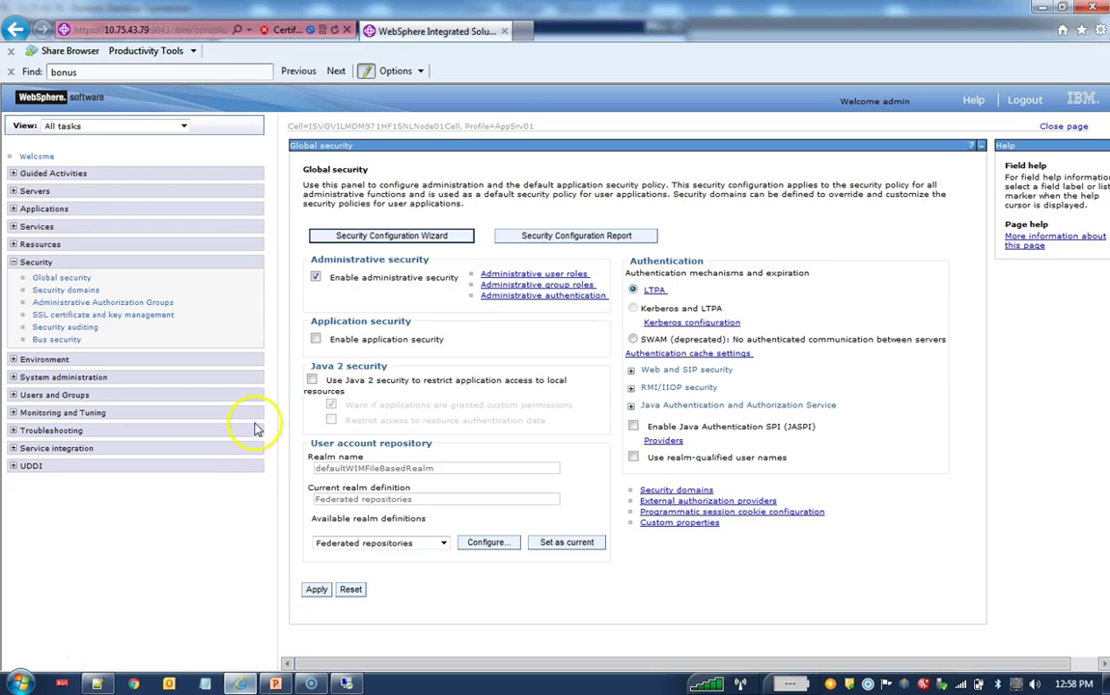
left_click(174, 29)
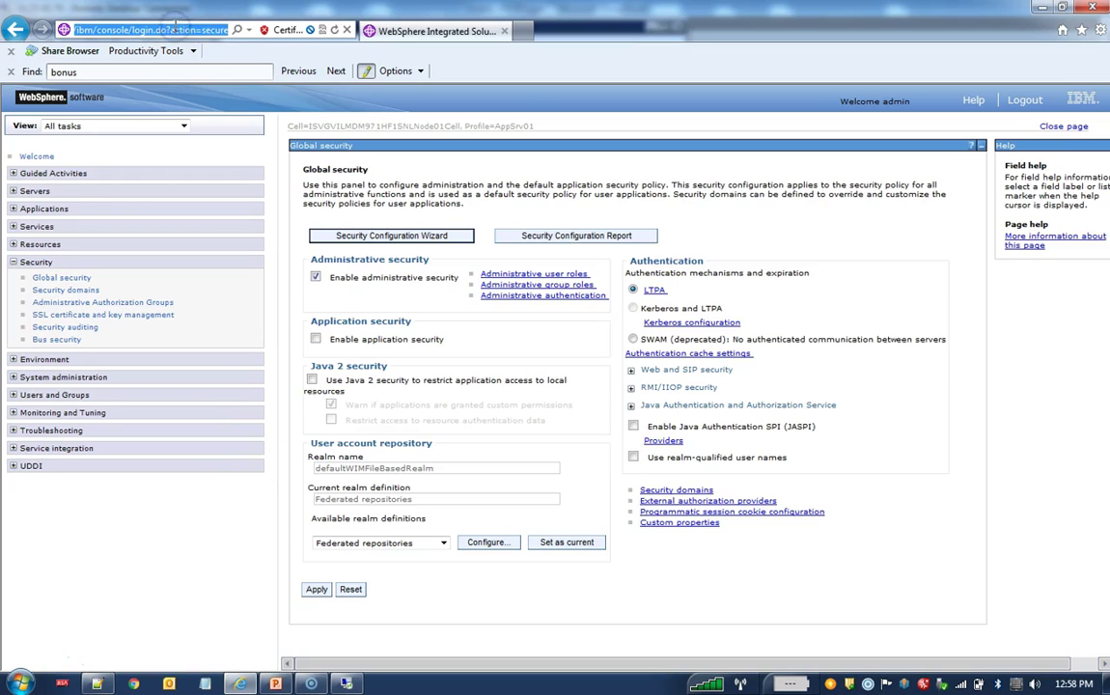
left_click(524, 31)
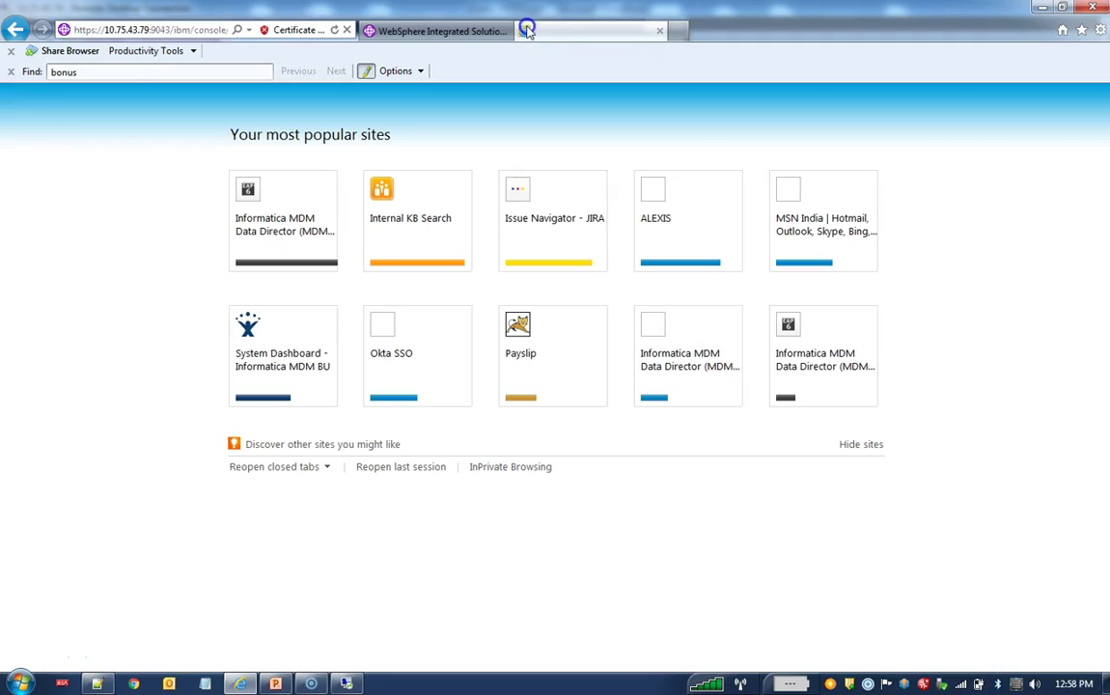
type("https://10.75.43.79:9043/ibm/console/login.do?action=secure")
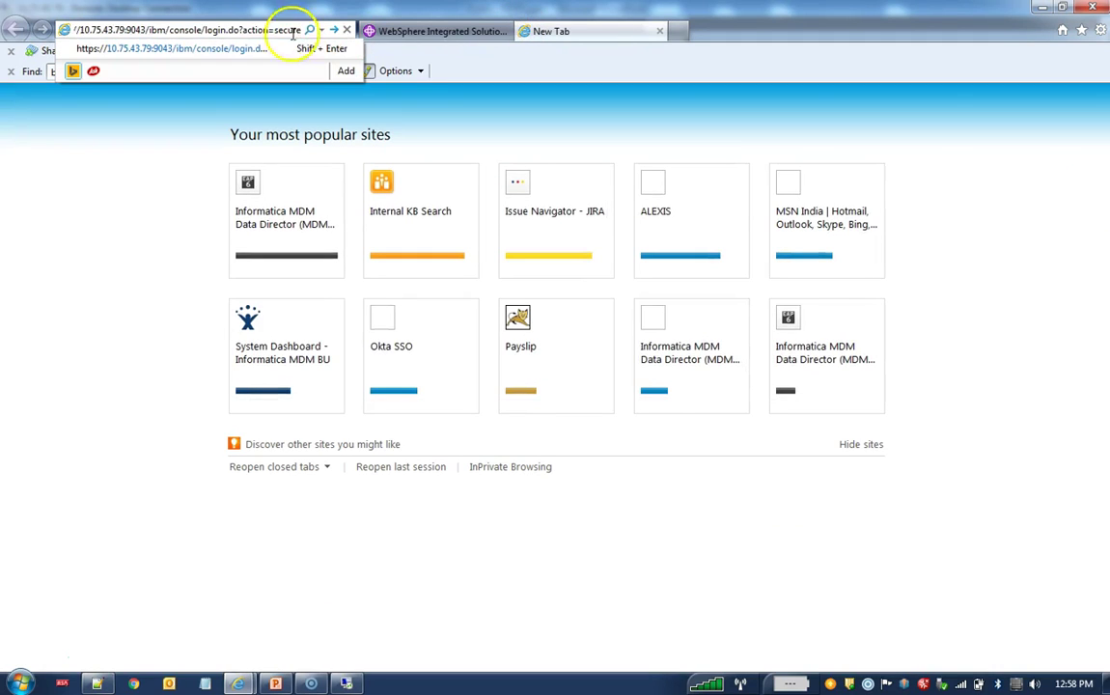
left_click_drag(150, 34, 407, 35)
key("BackSpace")
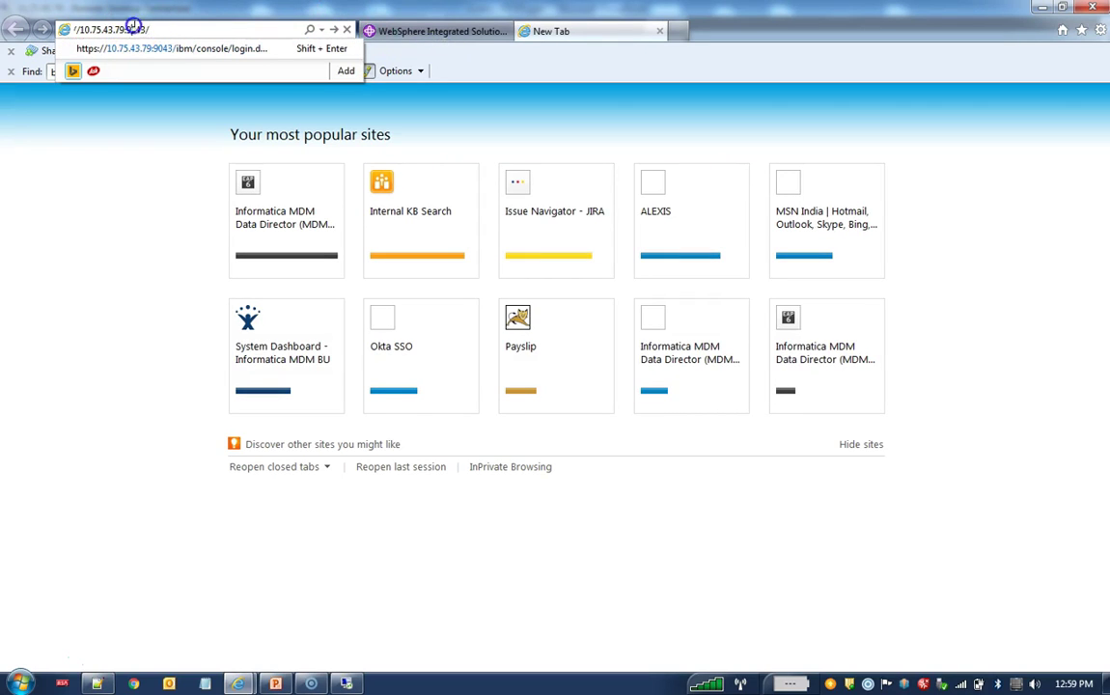
left_click(133, 29)
left_click(171, 28)
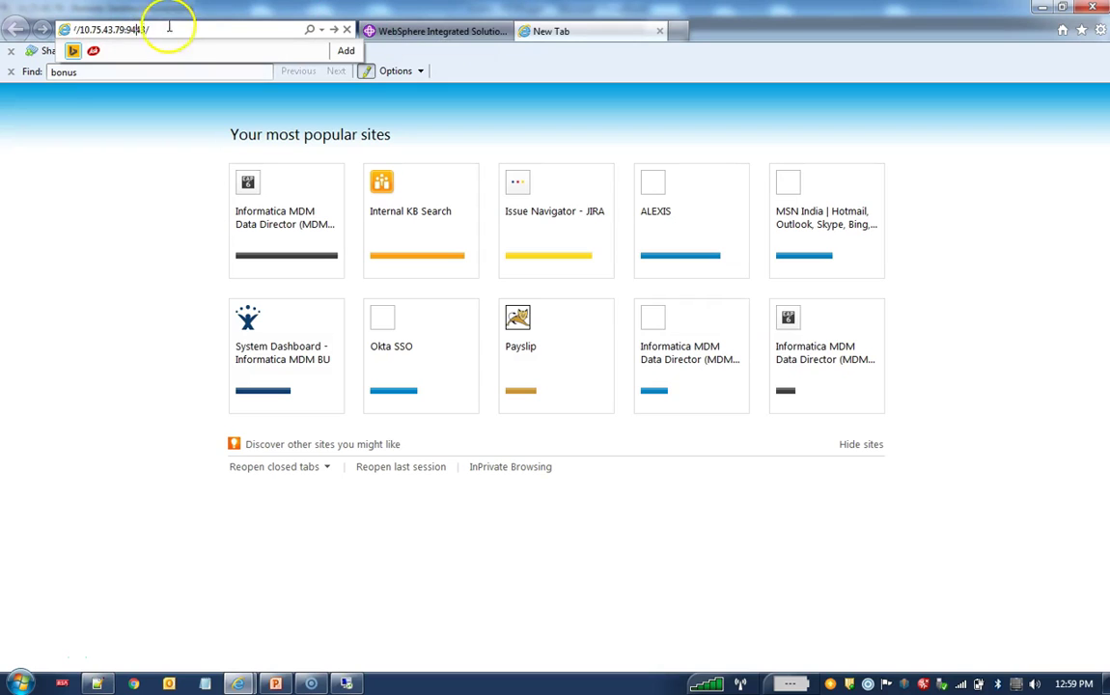
type("bdd")
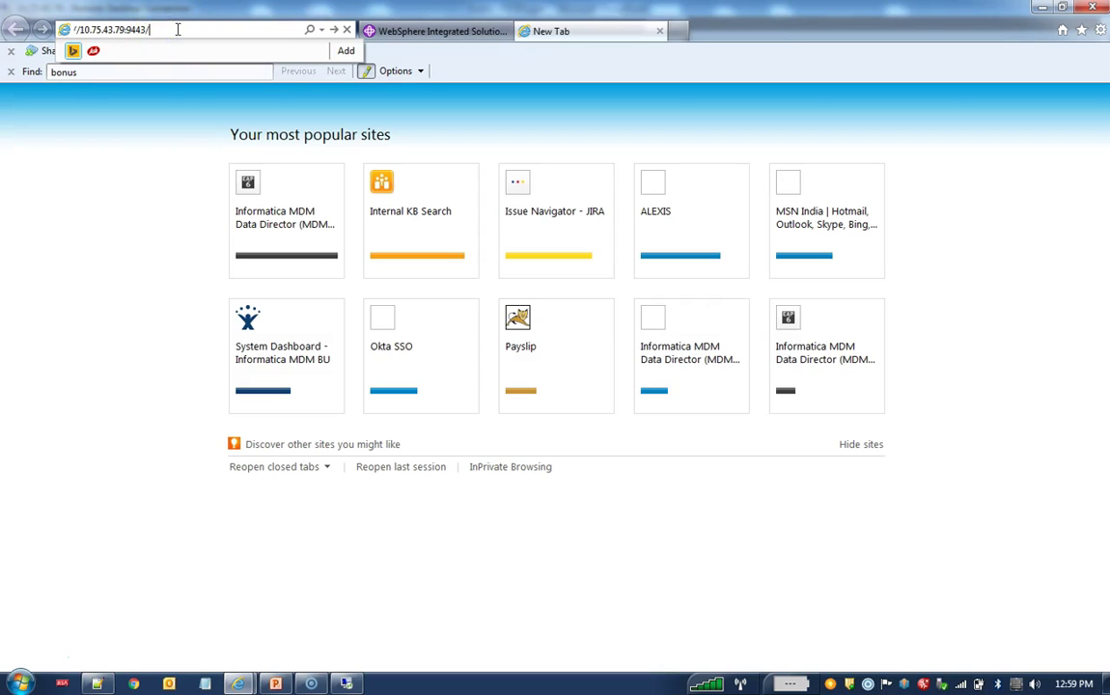
type("/")
key("Return")
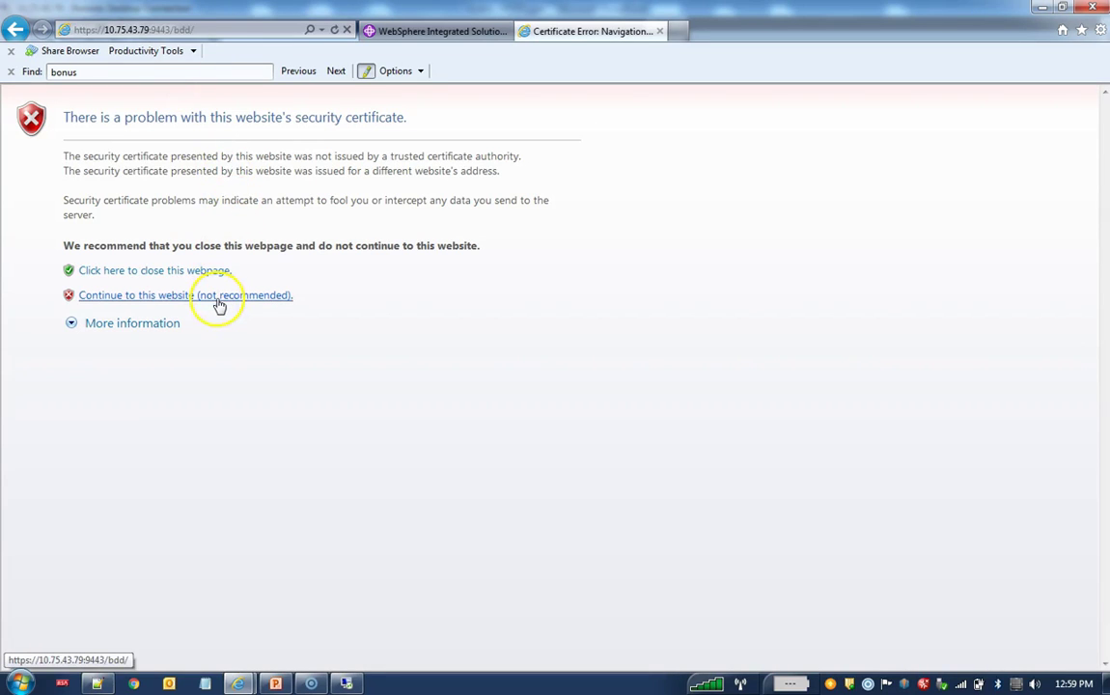
left_click(218, 299)
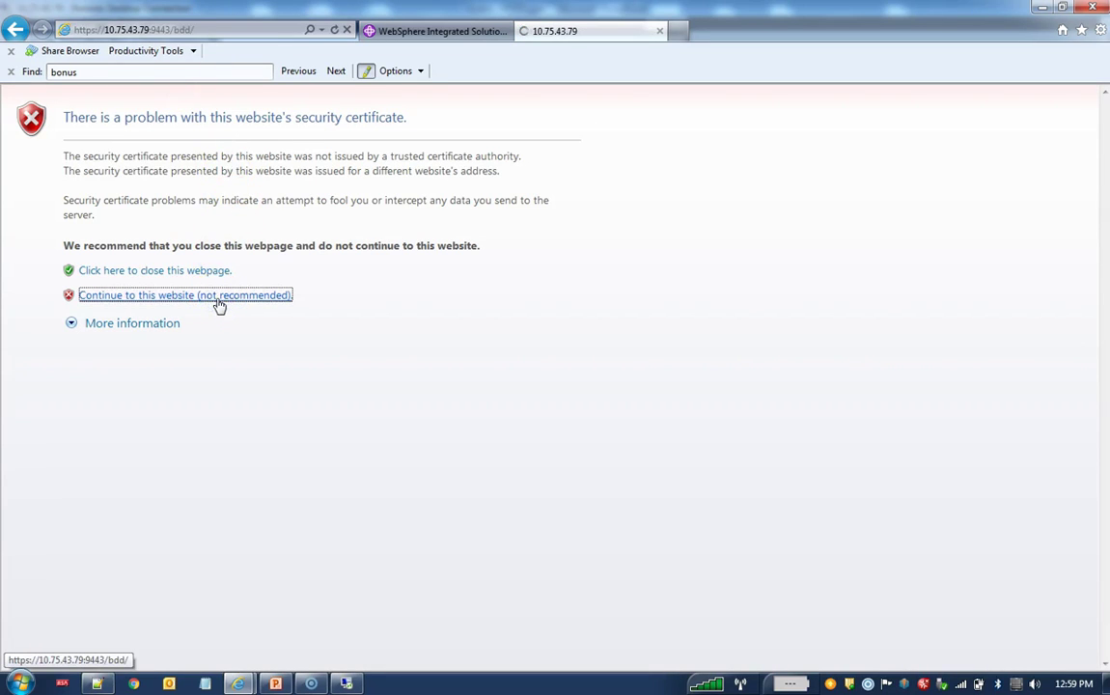